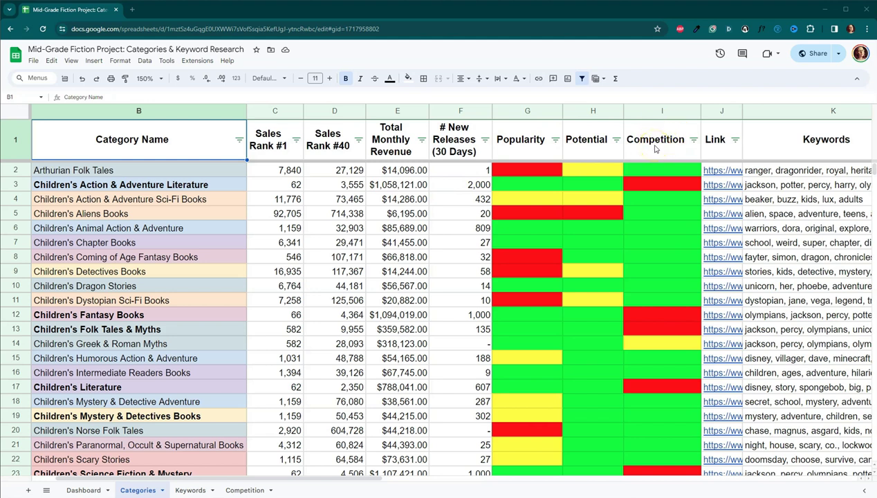
- Pan across the current sheet's columns and rows to survey its data
{"action": "mouse_move", "coordinate": [719, 173]}
{"action": "scroll", "coordinate": [634, 243], "scroll_direction": "right", "scroll_amount": 2}
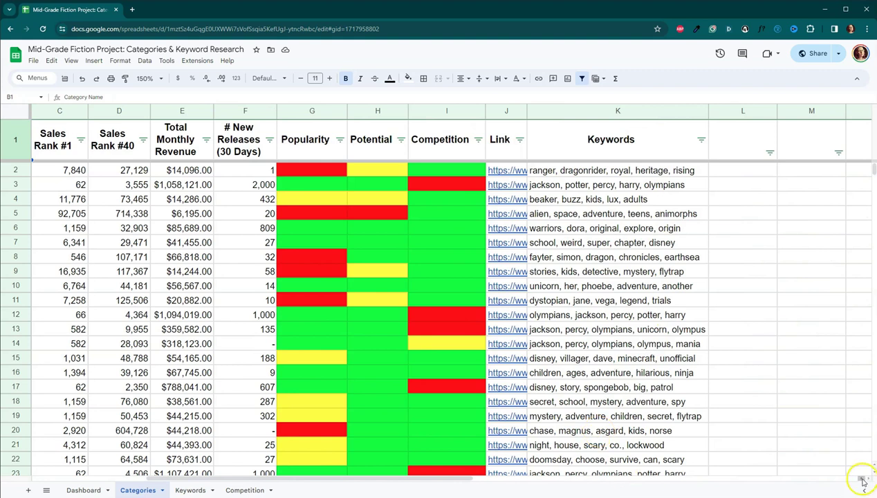
{"action": "scroll", "coordinate": [857, 477], "scroll_direction": "left", "scroll_amount": 2}
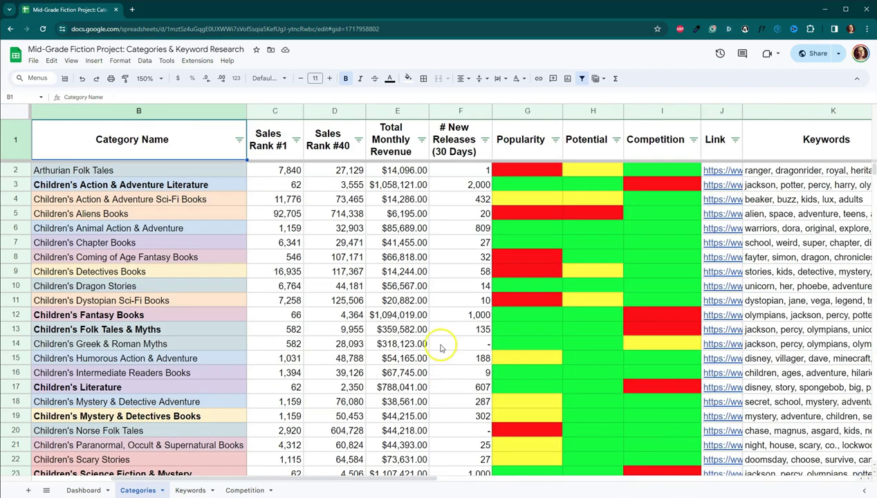
{"action": "scroll", "coordinate": [391, 269], "scroll_direction": "down", "scroll_amount": 5}
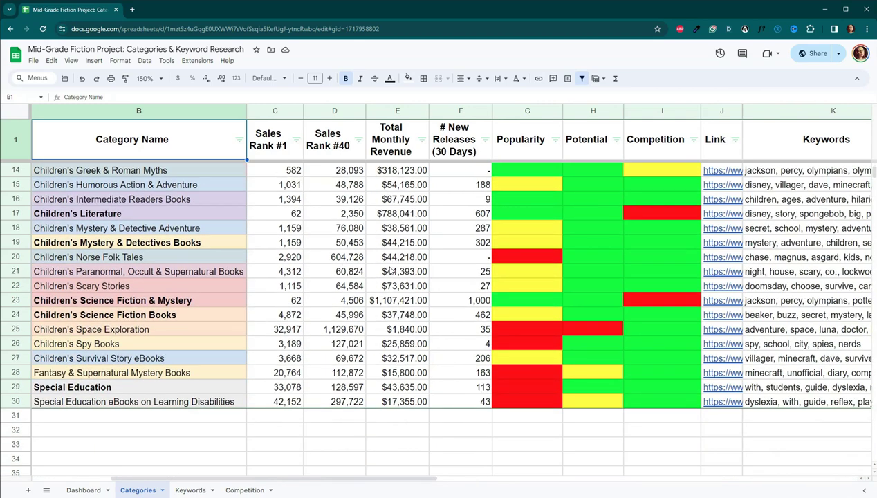
{"action": "scroll", "coordinate": [390, 271], "scroll_direction": "up", "scroll_amount": 5}
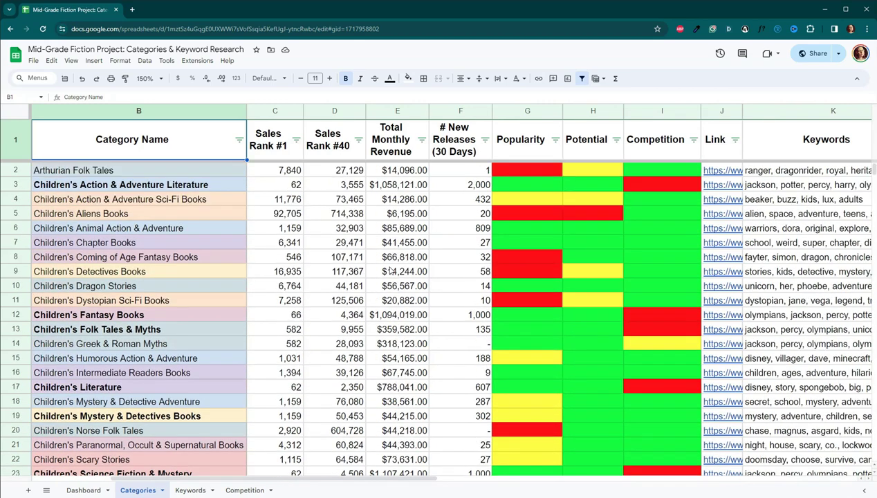
- On the Keywords sheet, check competitors for '12 year old books' and searches for 'decodable book'
{"action": "left_click", "coordinate": [192, 491]}
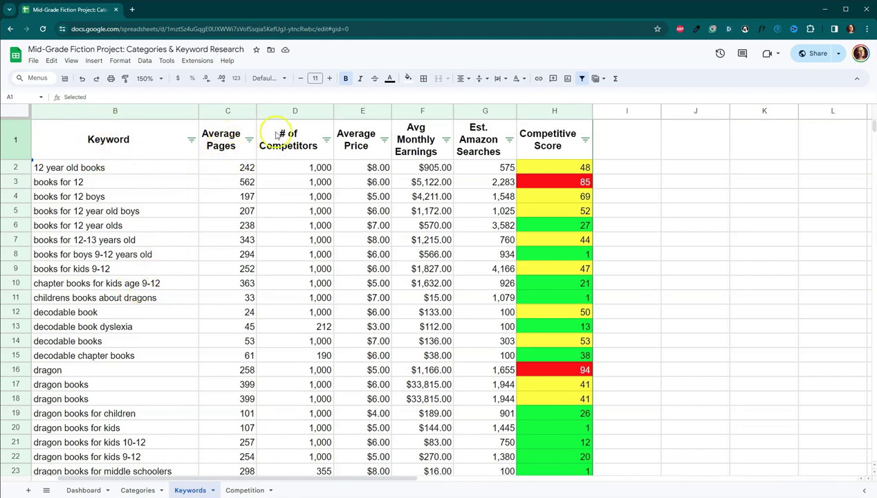
{"action": "left_click", "coordinate": [314, 167]}
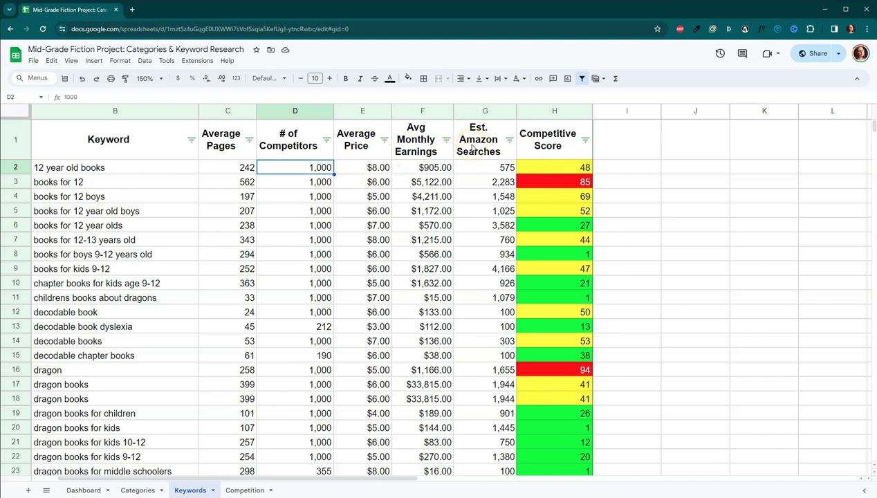
{"action": "left_click", "coordinate": [486, 312]}
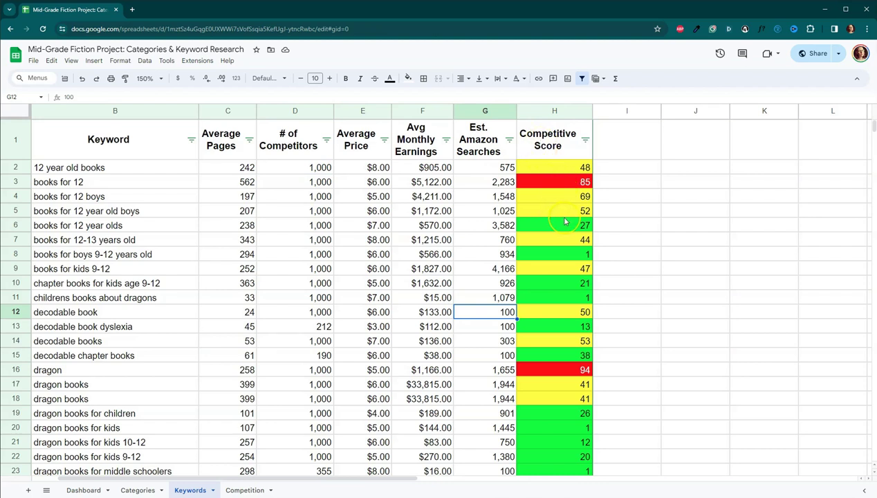
{"action": "scroll", "coordinate": [565, 221], "scroll_direction": "down", "scroll_amount": 10}
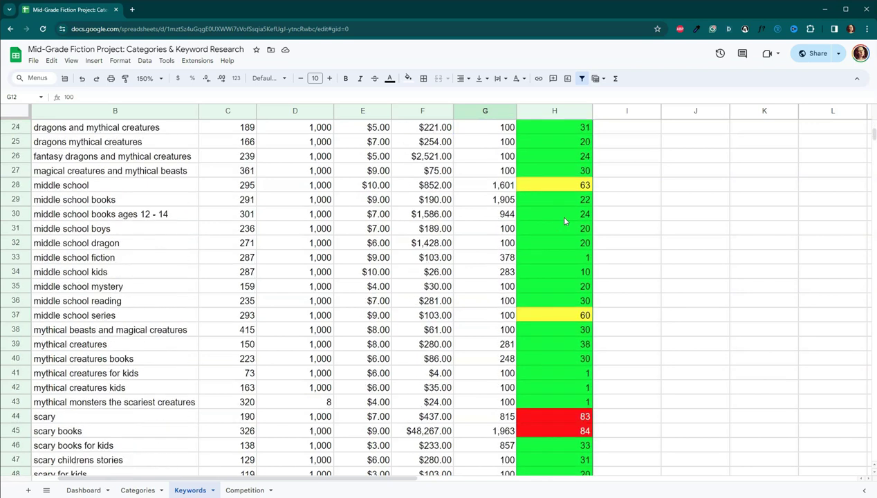
{"action": "scroll", "coordinate": [564, 221], "scroll_direction": "down", "scroll_amount": 3}
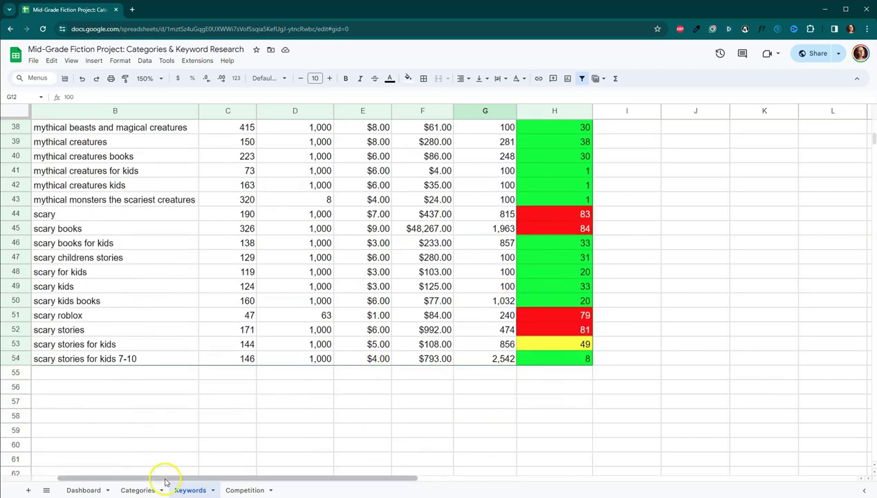
- Switch to the workbook's Dashboard sheet
{"action": "left_click", "coordinate": [84, 490]}
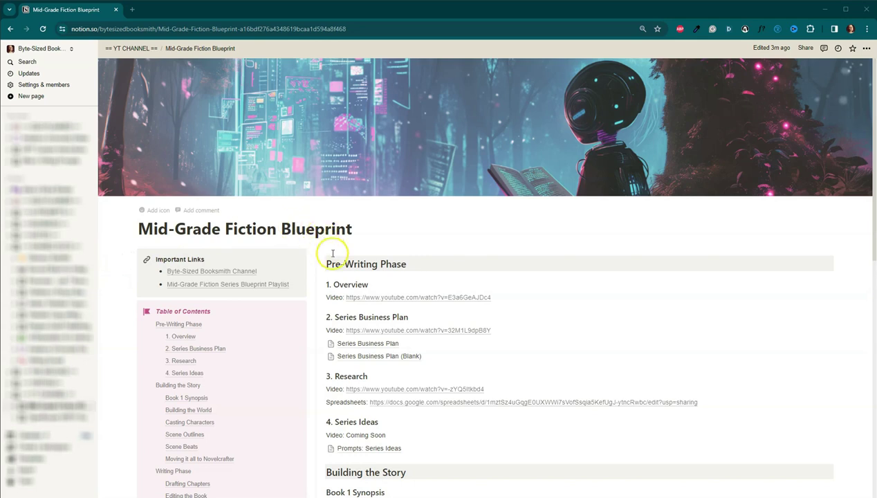
- Scroll down the Blueprint page and open the 'Prompts: Series Ideas' subpage
{"action": "scroll", "coordinate": [542, 259], "scroll_direction": "down", "scroll_amount": 3}
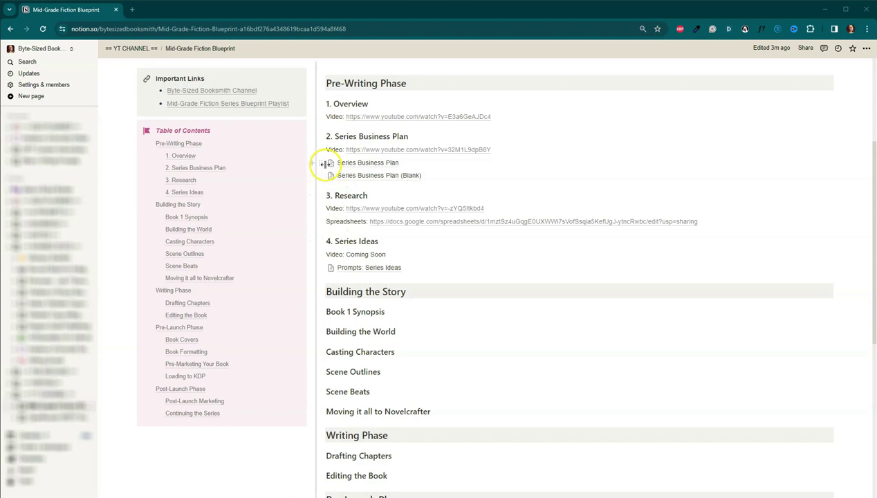
{"action": "mouse_move", "coordinate": [340, 169]}
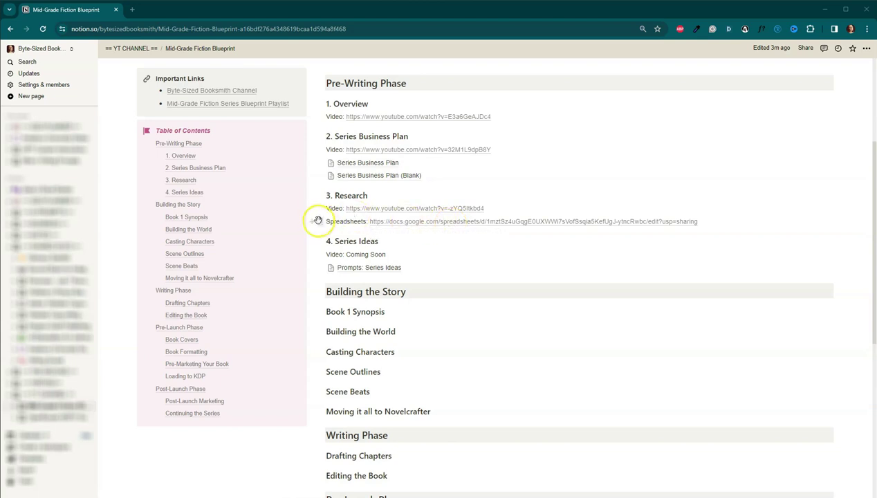
{"action": "scroll", "coordinate": [352, 209], "scroll_direction": "down", "scroll_amount": 1}
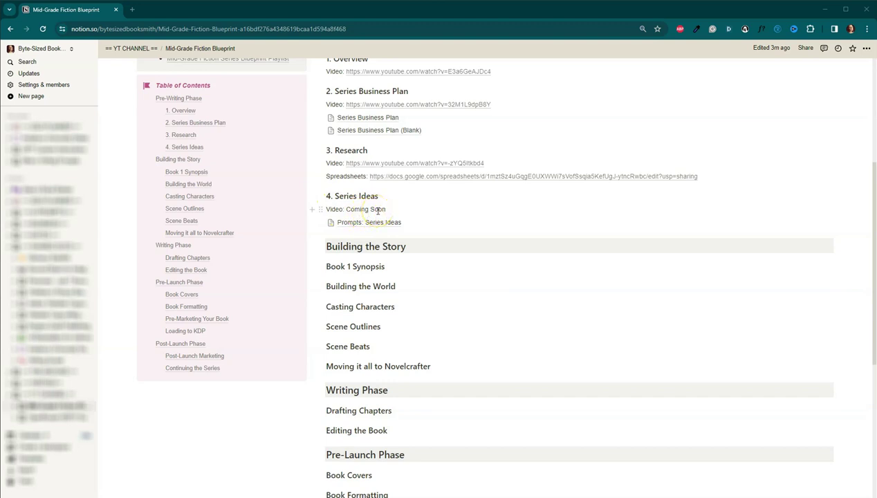
{"action": "mouse_move", "coordinate": [353, 230]}
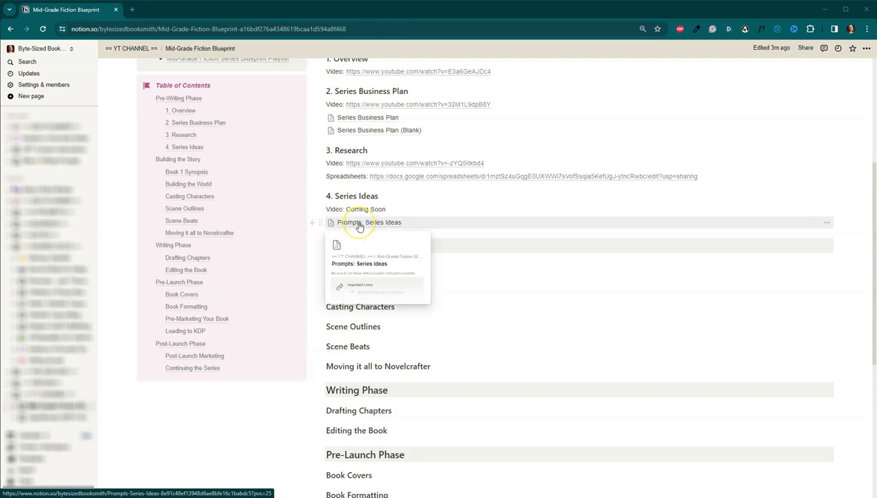
{"action": "left_click", "coordinate": [359, 223]}
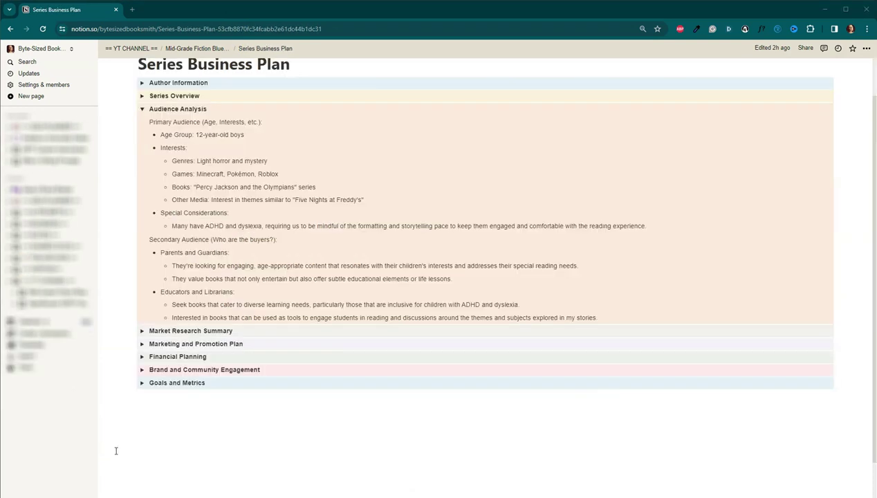
- Move from the Series Business Plan page to a new, empty ChatGPT chat
{"action": "left_click", "coordinate": [116, 450]}
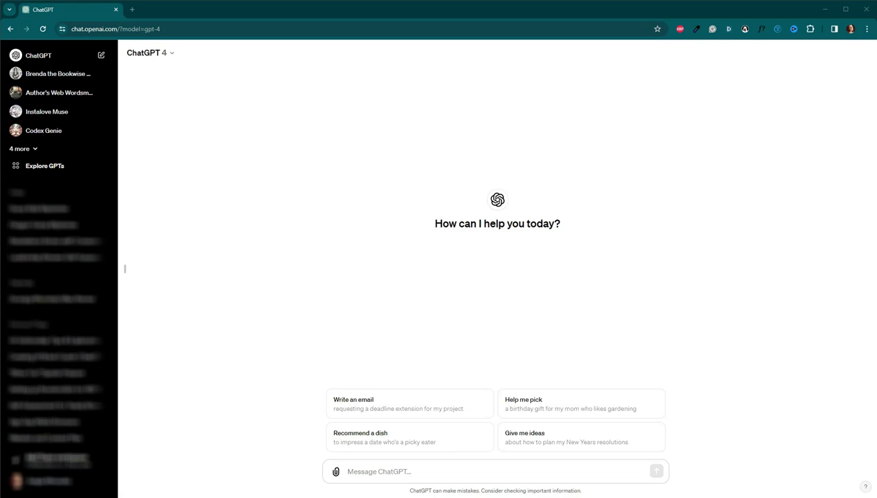
- Paste the prompt for 10 light-horror magical summer-camp dragon novella premises into the message box
{"action": "left_click", "coordinate": [459, 467]}
{"action": "type", "text": "[Please write 10 premises for a light horror novella series of standalone stories with a common cast for an audience of 10 to 12-year-old boys, using popular tropes and themes in the Children's Science Fiction & Mystery genre and Children's Scary Stories subgenre. All premises should take place at a magical summer camp and include a dragon or other magical creature. The main characters should be human.  Ensure these premises are all original, non-published and/or non-produced concepts. I only want original content.]"}
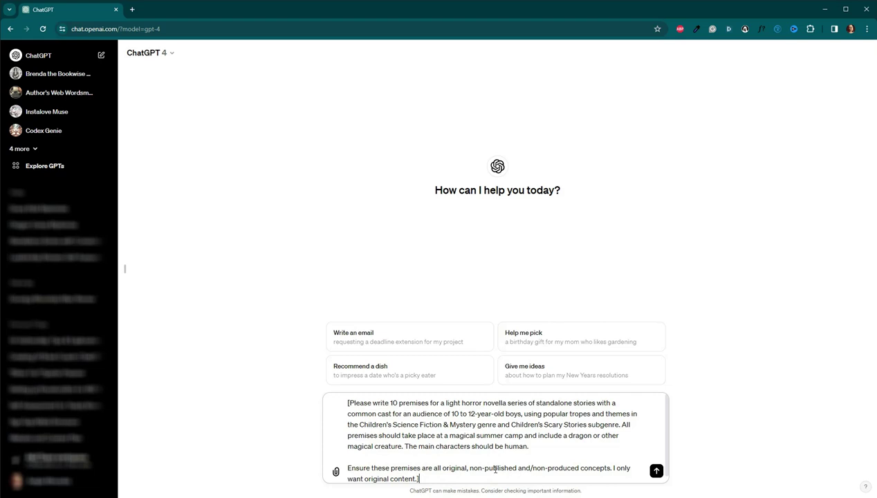
- Send the premises prompt and receive ten numbered camp-and-dragon novella ideas
{"action": "left_click", "coordinate": [656, 471]}
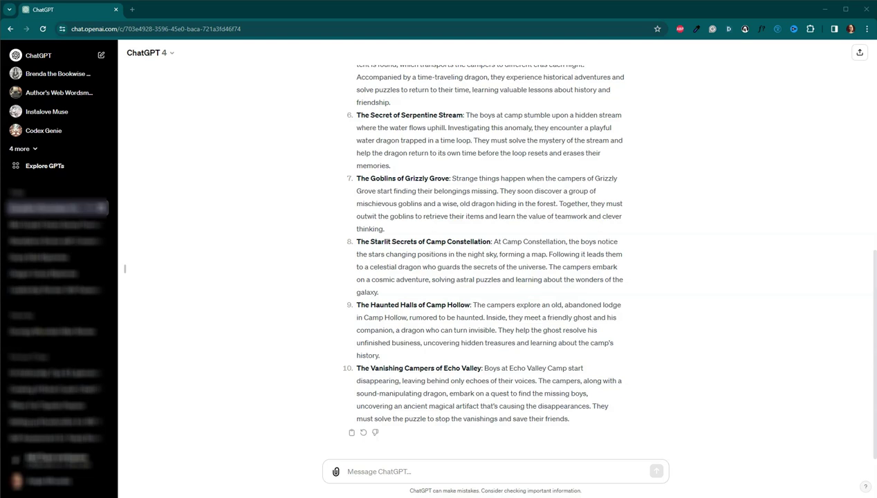
- Ask ChatGPT which of the ten premises best suits Book 1
{"action": "left_click", "coordinate": [506, 471]}
{"action": "type", "text": "Book 1 of this series will introduce the characters, the summer camp, and the magical world they live in. Which novella premise would be the best fit for this?"}
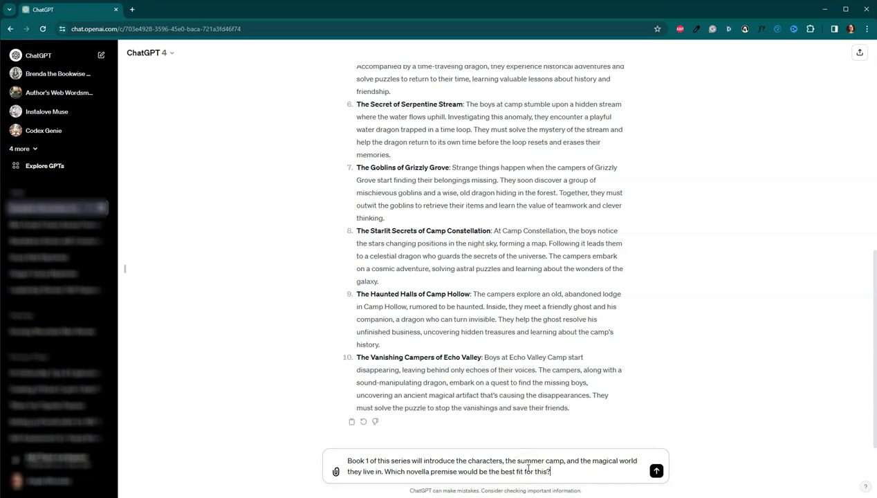
{"action": "left_click", "coordinate": [656, 470]}
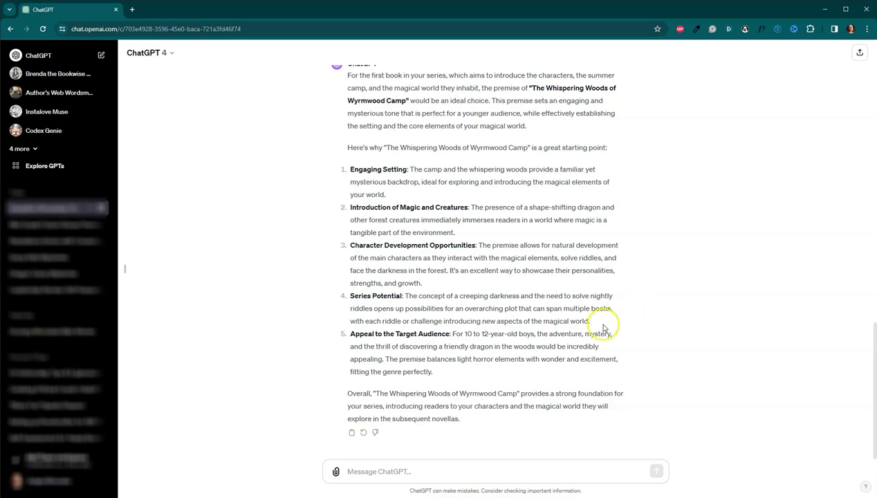
- Highlight the Whispering Woods title, then paste the 500–600 word synopsis prompt template
{"action": "scroll", "coordinate": [609, 265], "scroll_direction": "up", "scroll_amount": 1}
{"action": "scroll", "coordinate": [601, 270], "scroll_direction": "up", "scroll_amount": 1}
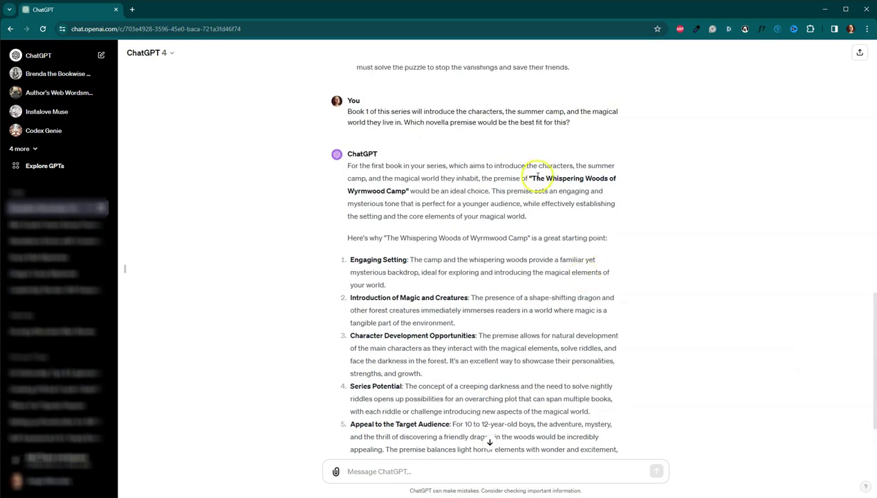
{"action": "left_click_drag", "start_coordinate": [532, 178], "coordinate": [406, 192]}
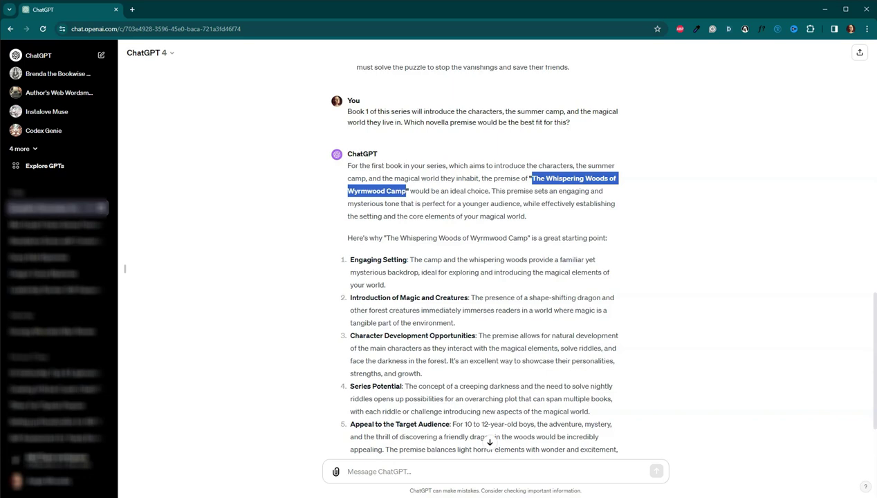
{"action": "key", "text": "alt+Tab"}
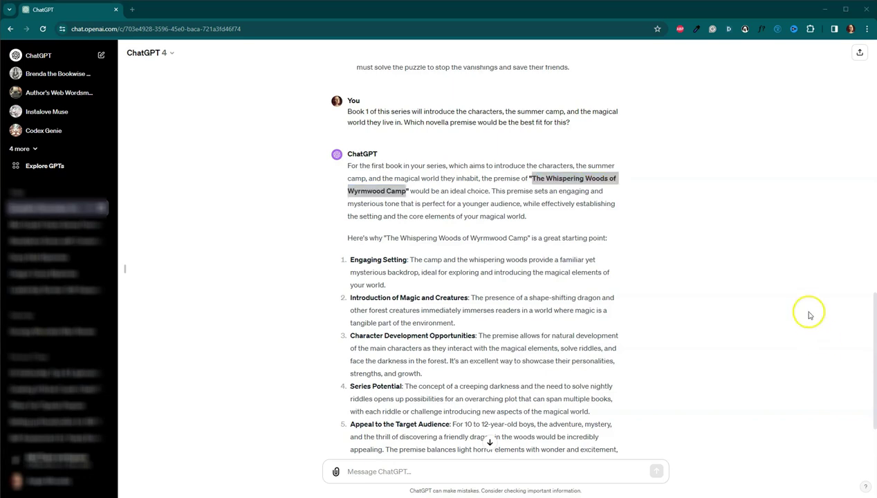
{"action": "left_click", "coordinate": [476, 471]}
{"action": "key", "text": "ctrl+v"}
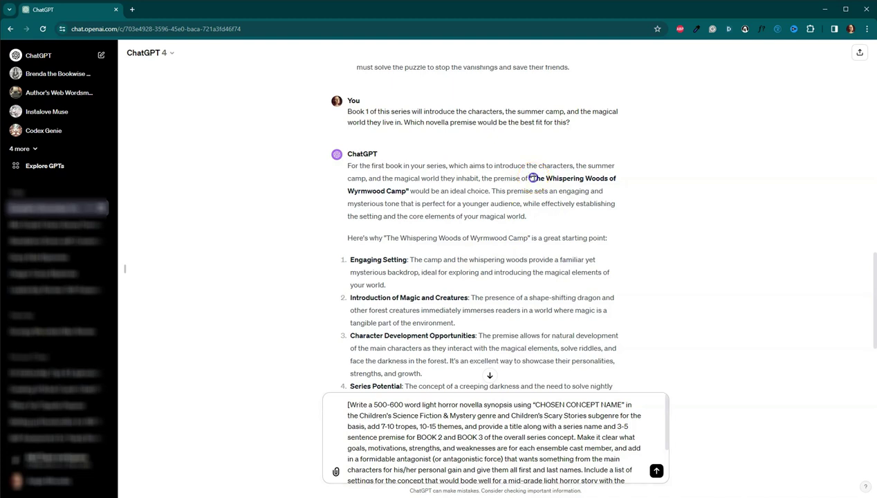
- Replace 'CHOSEN CONCEPT NAME' with 'The Whispering Woods of Wyrmwood Camp' and review the prompt
{"action": "left_click_drag", "start_coordinate": [531, 178], "coordinate": [408, 190]}
{"action": "key", "text": "ctrl+c"}
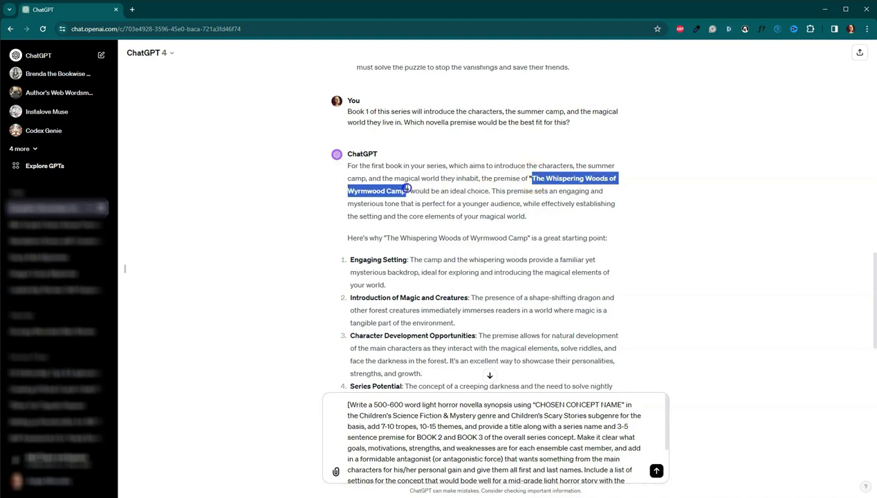
{"action": "left_click_drag", "start_coordinate": [536, 406], "coordinate": [620, 407]}
{"action": "key", "text": "ctrl+v"}
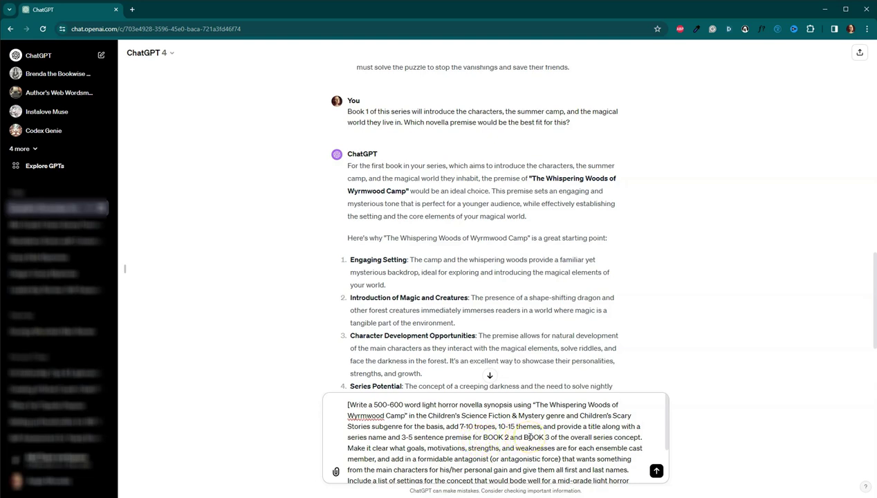
{"action": "scroll", "coordinate": [527, 437], "scroll_direction": "down", "scroll_amount": 1}
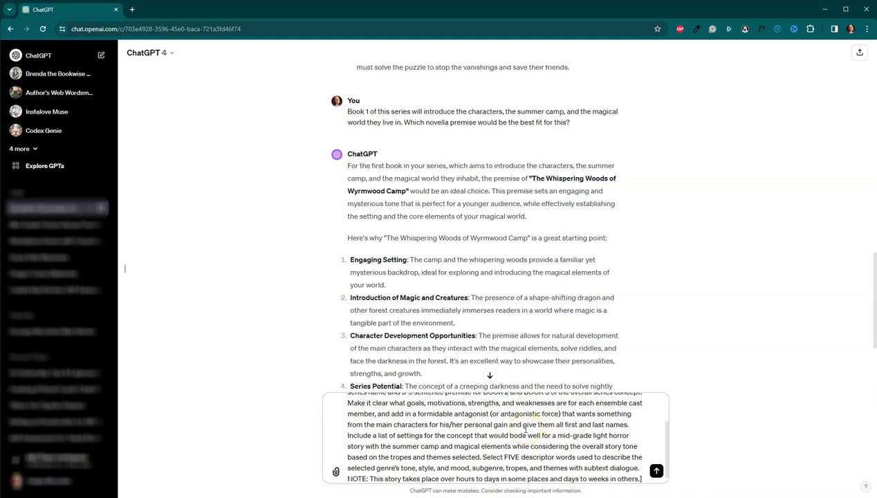
{"action": "scroll", "coordinate": [481, 436], "scroll_direction": "down", "scroll_amount": 1}
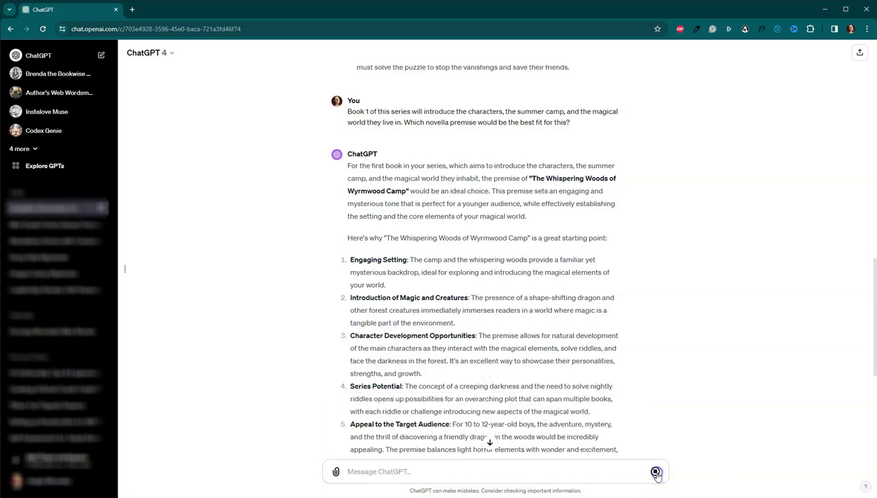
- Send the filled synopsis prompt and follow 'The Echoes of Wyrmwood' reply to its end
{"action": "left_click", "coordinate": [656, 472]}
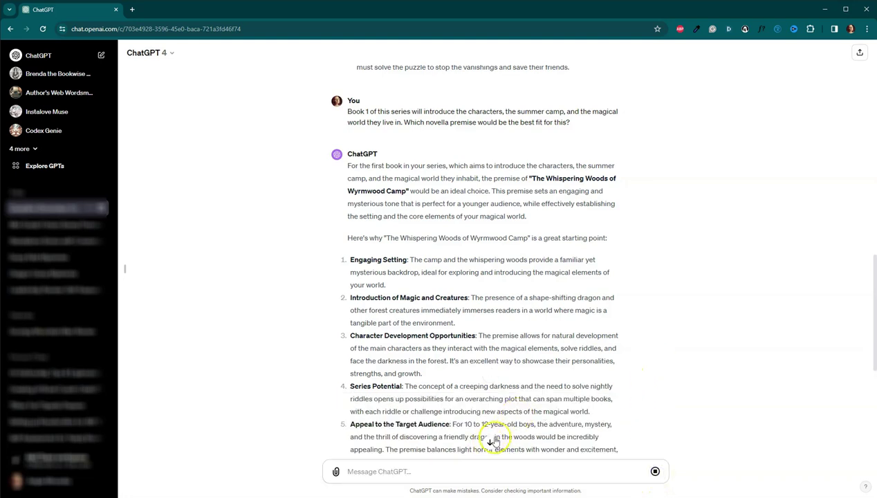
{"action": "scroll", "coordinate": [548, 322], "scroll_direction": "down", "scroll_amount": 5}
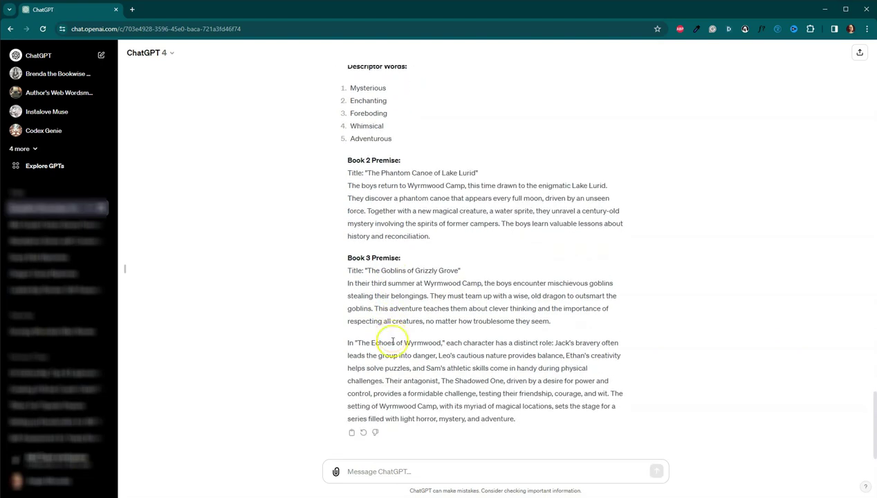
{"action": "scroll", "coordinate": [490, 288], "scroll_direction": "up", "scroll_amount": 2}
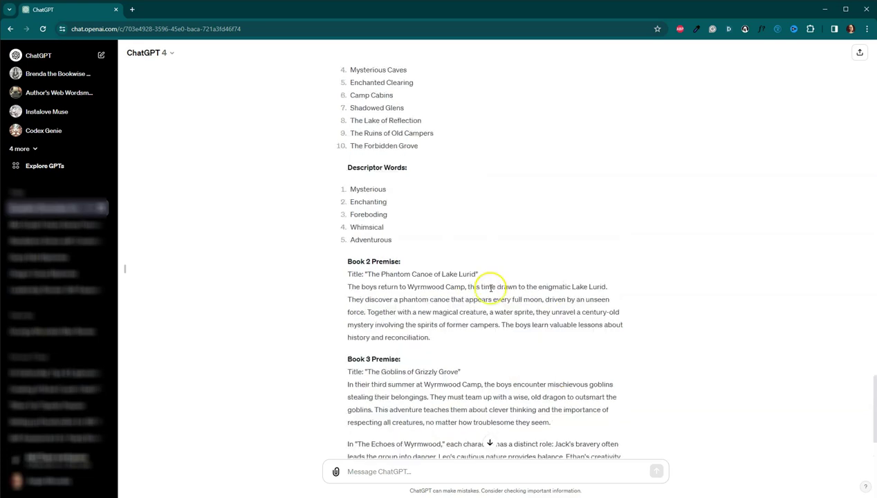
{"action": "scroll", "coordinate": [491, 288], "scroll_direction": "up", "scroll_amount": 10}
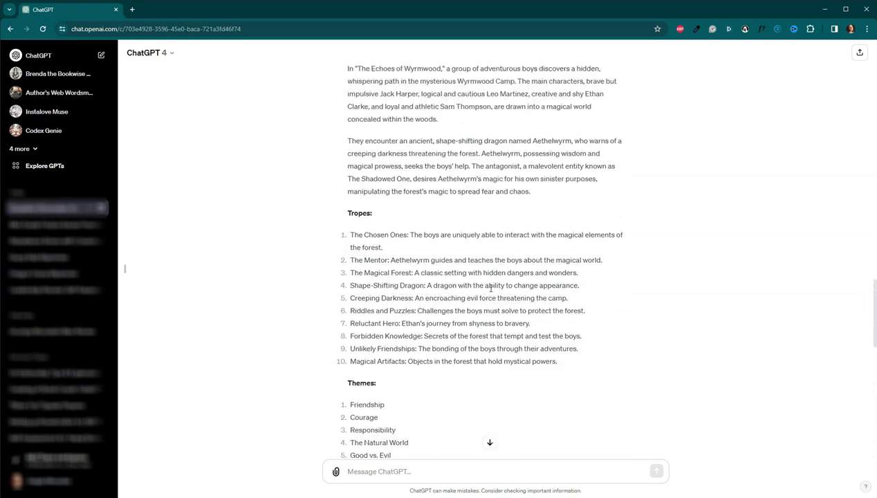
{"action": "scroll", "coordinate": [490, 287], "scroll_direction": "up", "scroll_amount": 2}
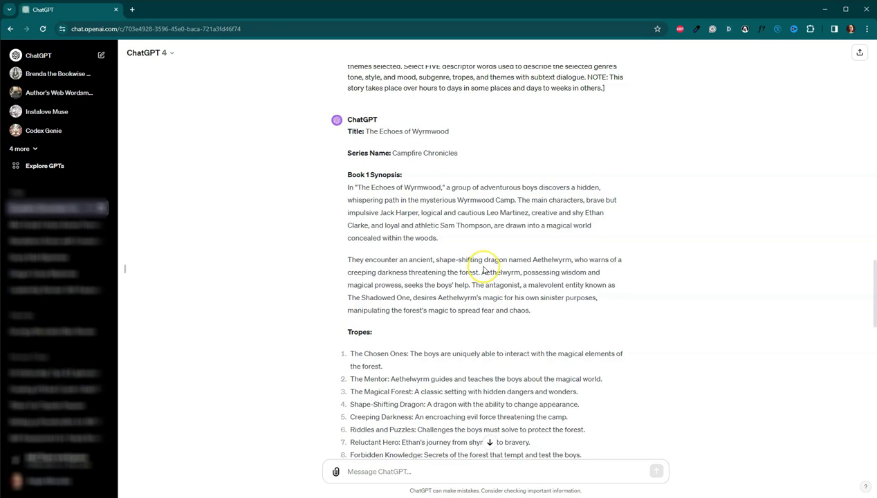
{"action": "scroll", "coordinate": [485, 292], "scroll_direction": "down", "scroll_amount": 15}
{"action": "scroll", "coordinate": [483, 269], "scroll_direction": "down", "scroll_amount": 3}
{"action": "scroll", "coordinate": [484, 270], "scroll_direction": "up", "scroll_amount": 15}
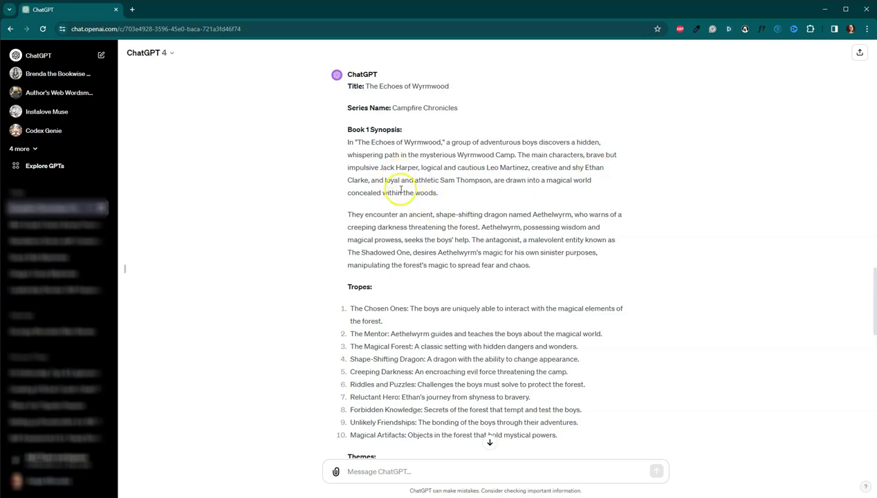
{"action": "scroll", "coordinate": [417, 211], "scroll_direction": "down", "scroll_amount": 1}
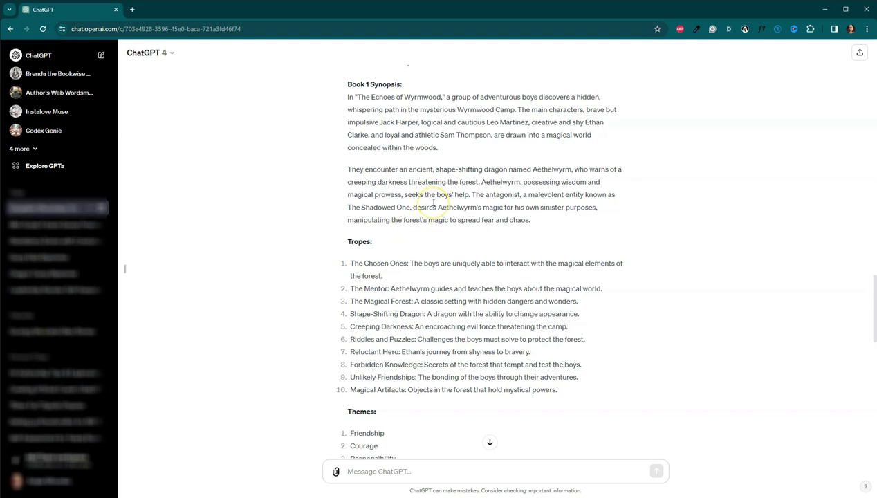
{"action": "scroll", "coordinate": [434, 201], "scroll_direction": "down", "scroll_amount": 3}
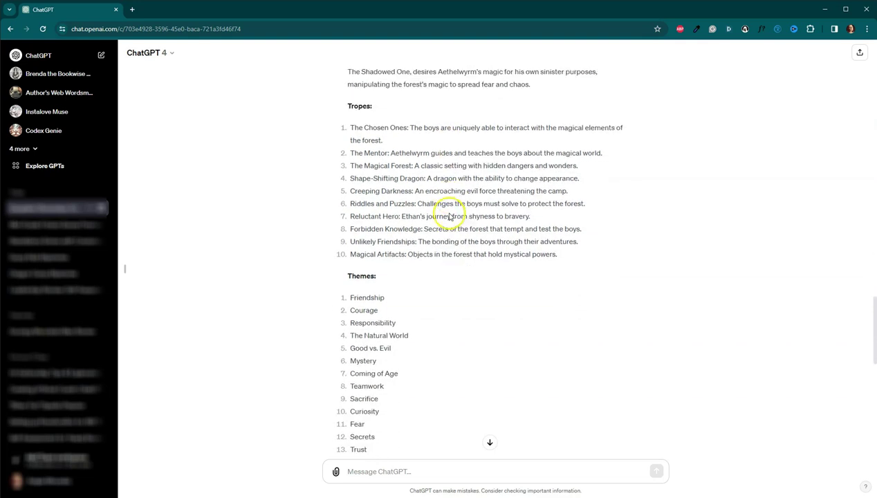
{"action": "scroll", "coordinate": [450, 214], "scroll_direction": "down", "scroll_amount": 3}
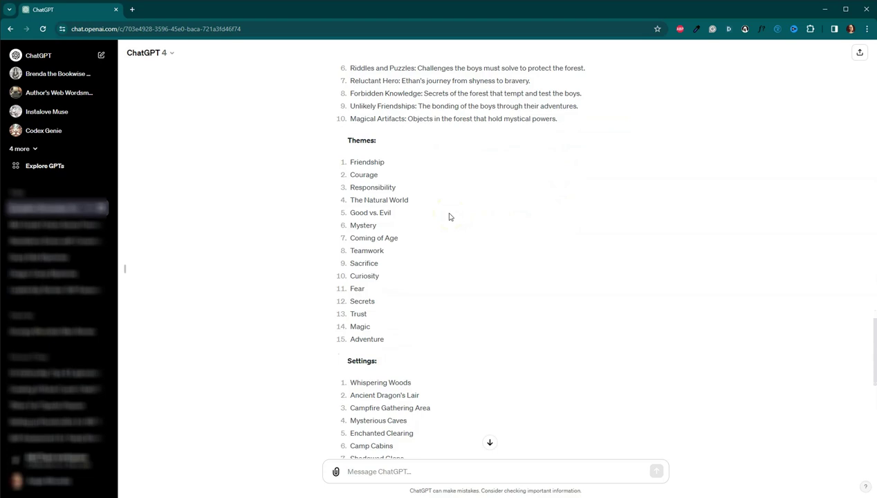
{"action": "scroll", "coordinate": [448, 217], "scroll_direction": "down", "scroll_amount": 9}
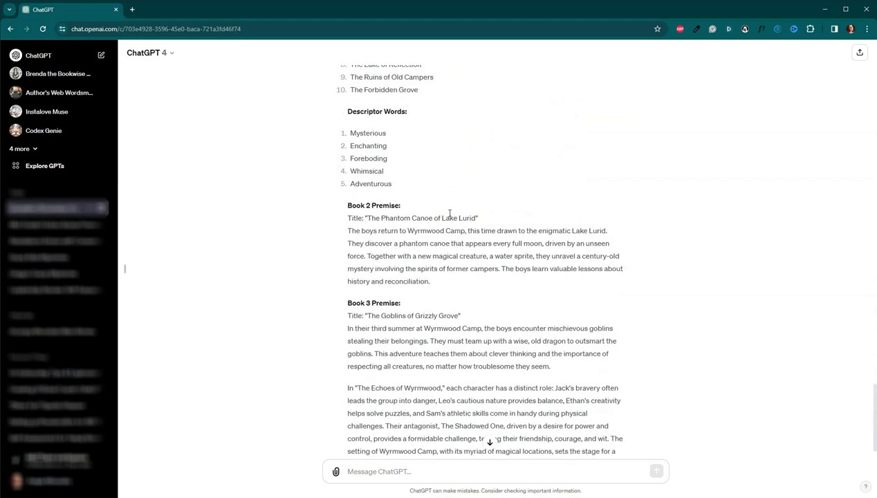
{"action": "scroll", "coordinate": [450, 213], "scroll_direction": "down", "scroll_amount": 1}
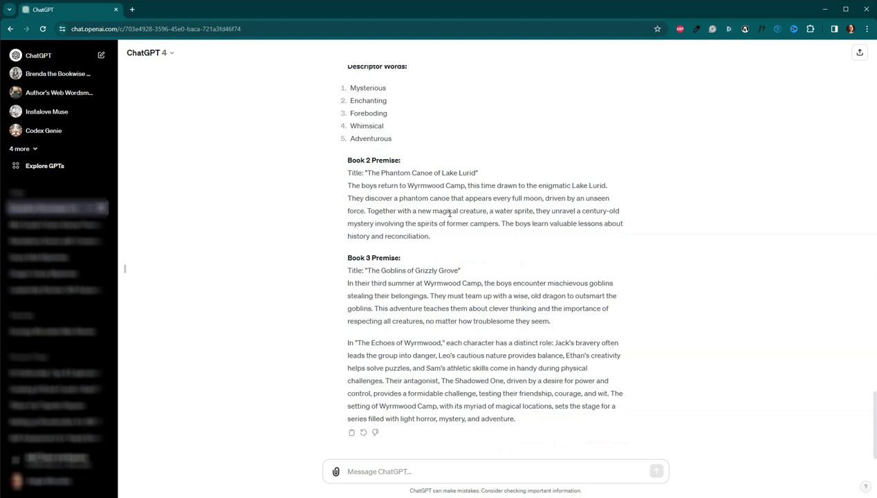
- Start a new chat, then bring up Amazon's Kindle Best Sellers list for Children's Scary Stories
{"action": "left_click", "coordinate": [33, 57]}
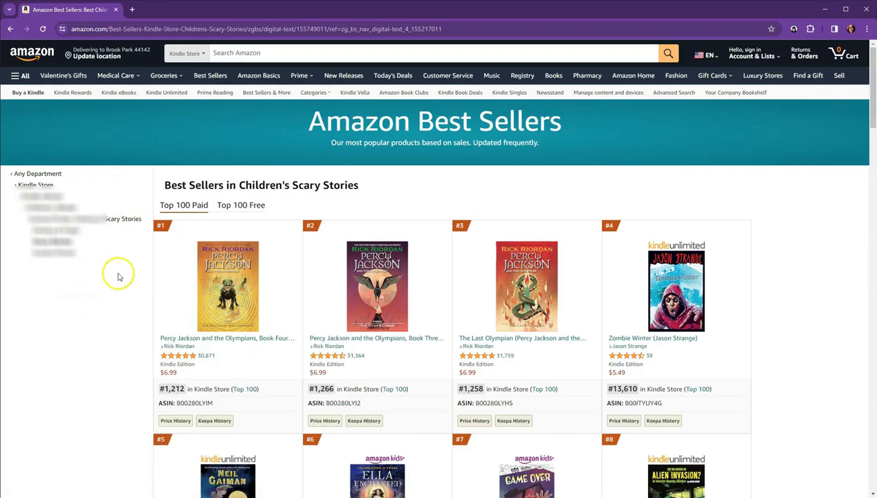
{"action": "mouse_move", "coordinate": [237, 296]}
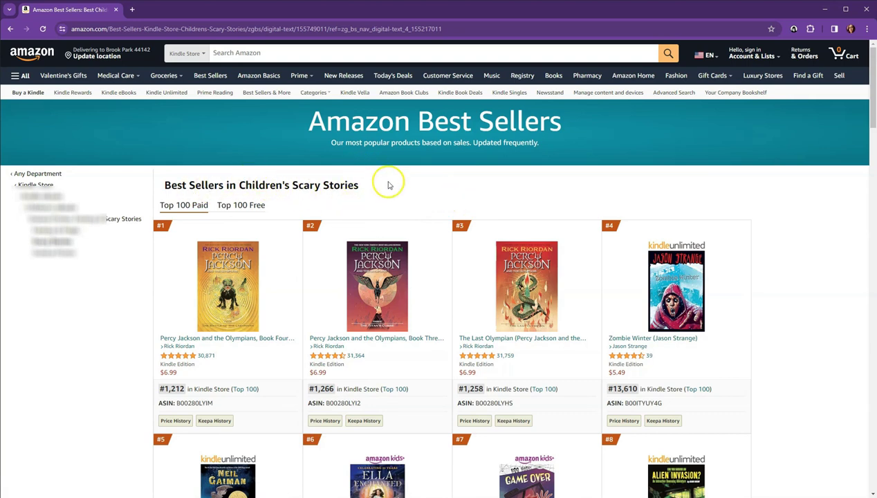
- Open KDSPY's AI Niche & Genre Insights for this list and copy the Key Success Factors (Fiction) prompt
{"action": "left_click", "coordinate": [793, 29]}
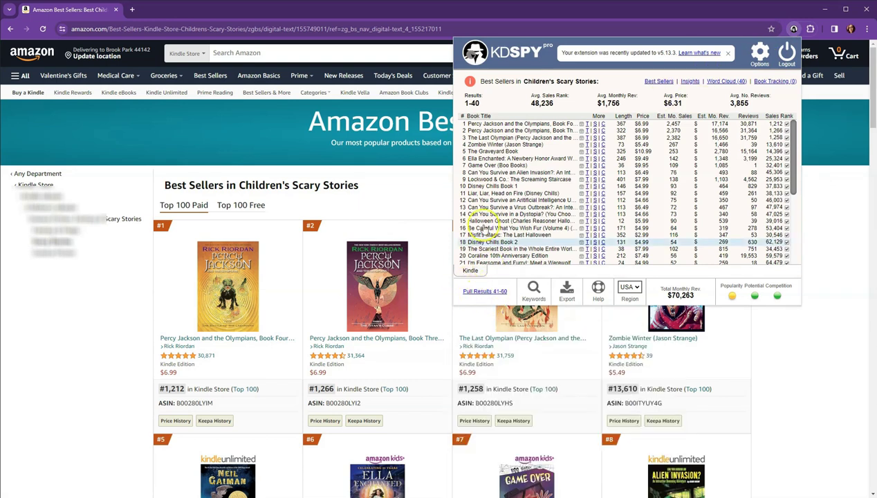
{"action": "scroll", "coordinate": [484, 207], "scroll_direction": "down", "scroll_amount": 3}
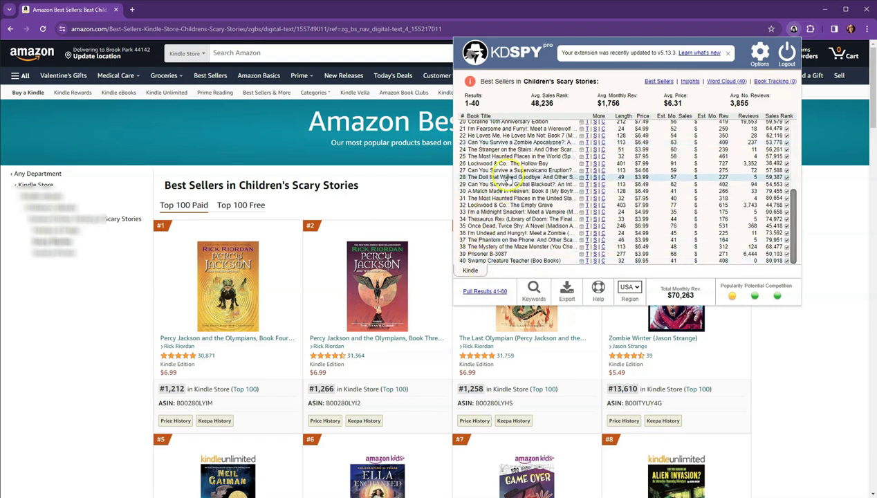
{"action": "scroll", "coordinate": [498, 180], "scroll_direction": "up", "scroll_amount": 3}
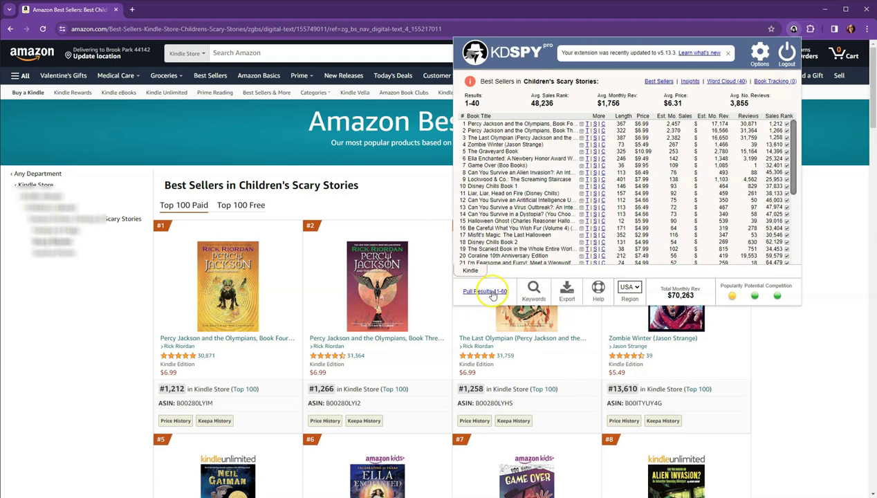
{"action": "left_click", "coordinate": [690, 82]}
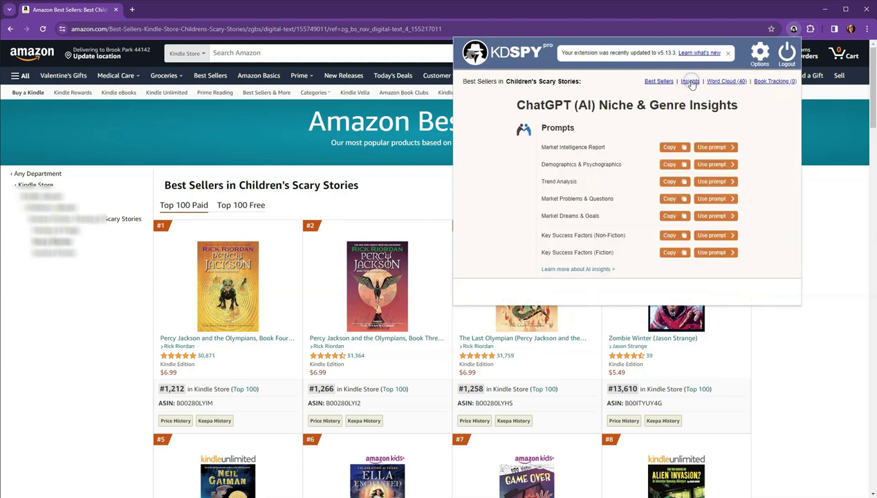
{"action": "left_click", "coordinate": [669, 253]}
{"action": "left_click", "coordinate": [667, 254]}
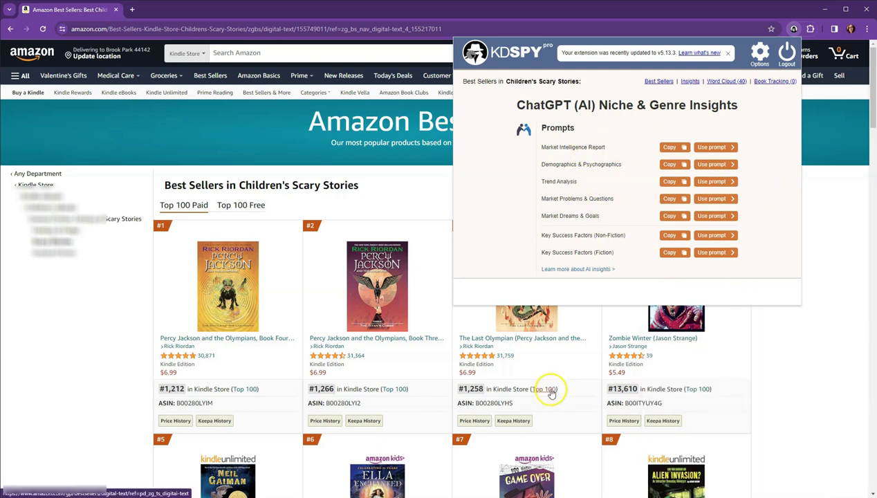
- Paste the KDSPY success-factors prompt, asking for 5 magical summer camp series ideas, into ChatGPT
{"action": "left_click", "coordinate": [825, 9]}
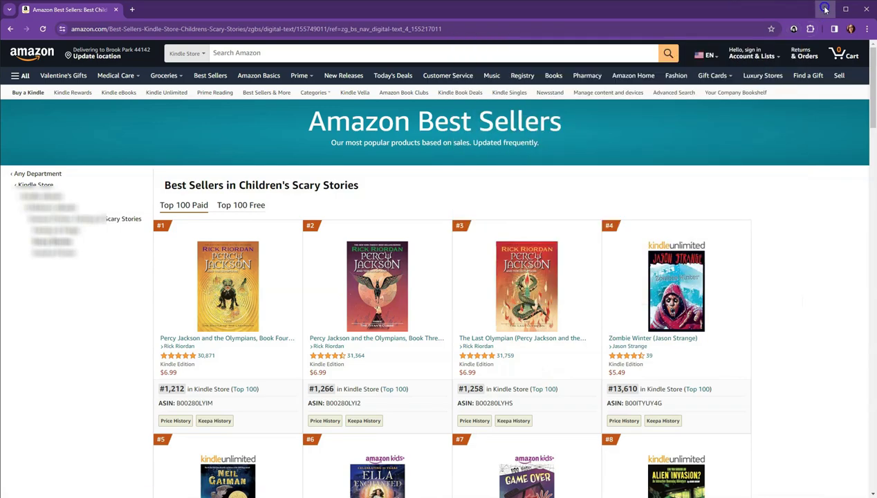
{"action": "left_click", "coordinate": [825, 9]}
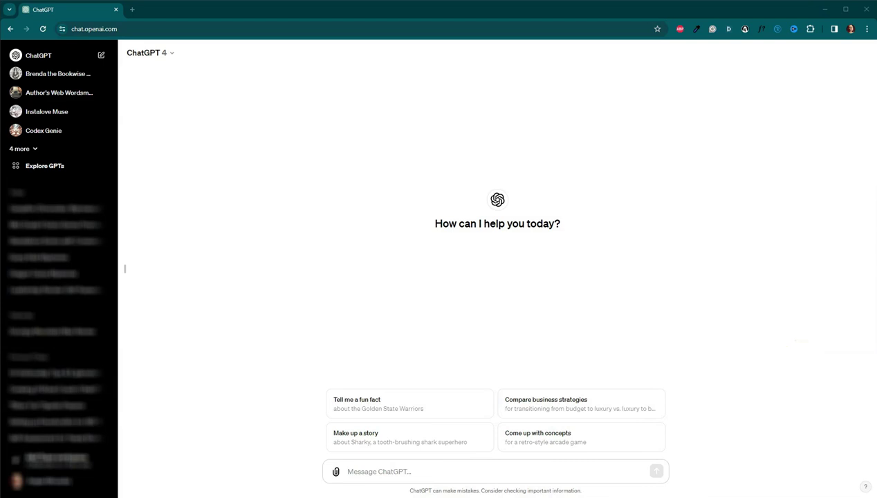
{"action": "left_click", "coordinate": [484, 476]}
{"action": "key", "text": "ctrl+v"}
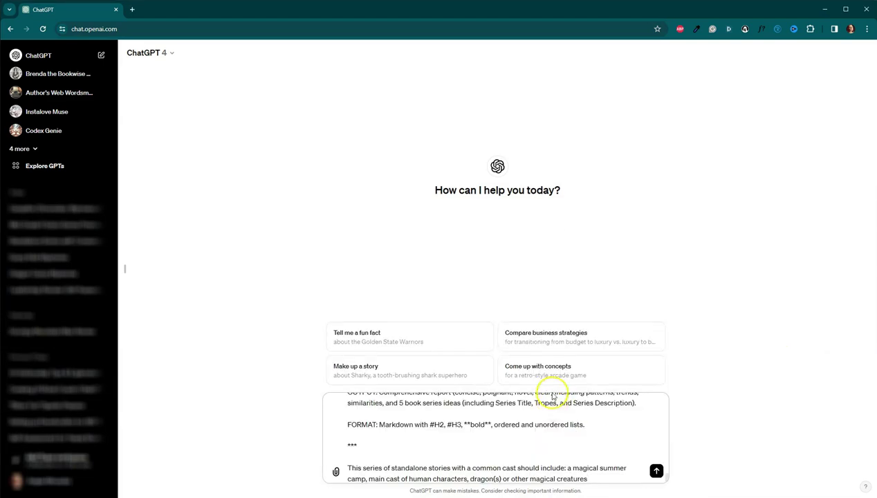
{"action": "scroll", "coordinate": [582, 424], "scroll_direction": "up", "scroll_amount": 1}
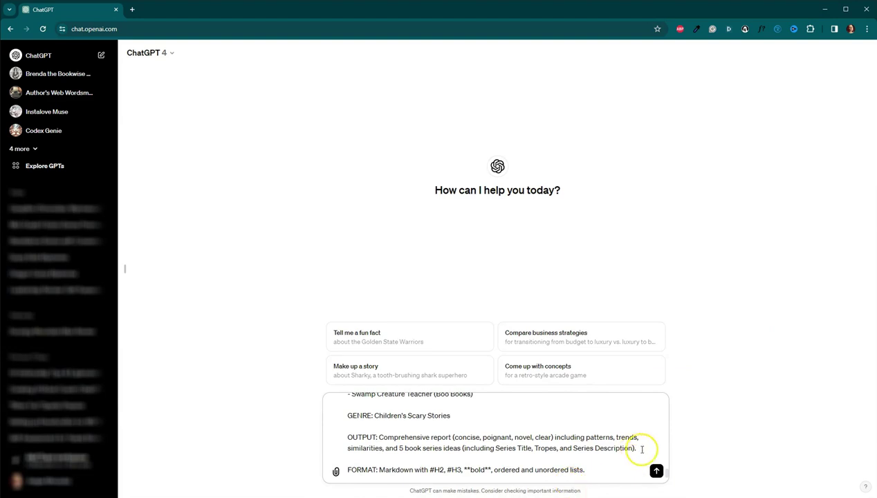
{"action": "left_click_drag", "start_coordinate": [642, 449], "coordinate": [385, 448]}
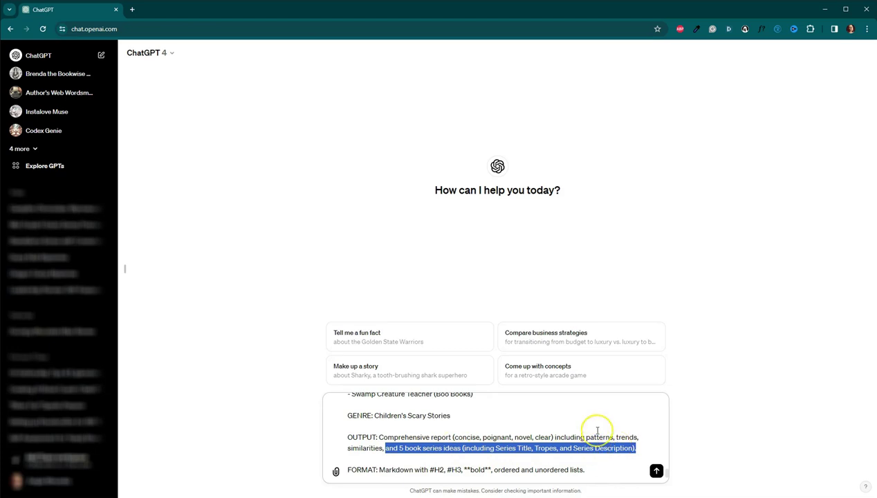
{"action": "scroll", "coordinate": [597, 429], "scroll_direction": "down", "scroll_amount": 1}
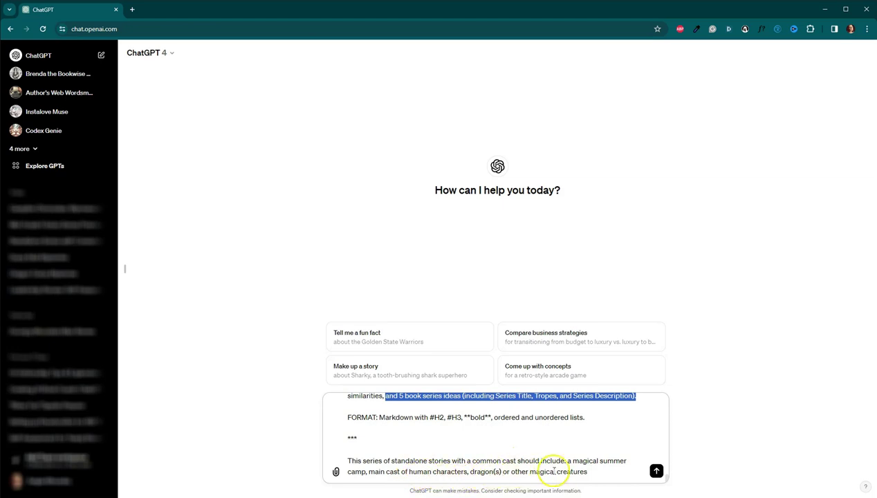
{"action": "left_click", "coordinate": [615, 475]}
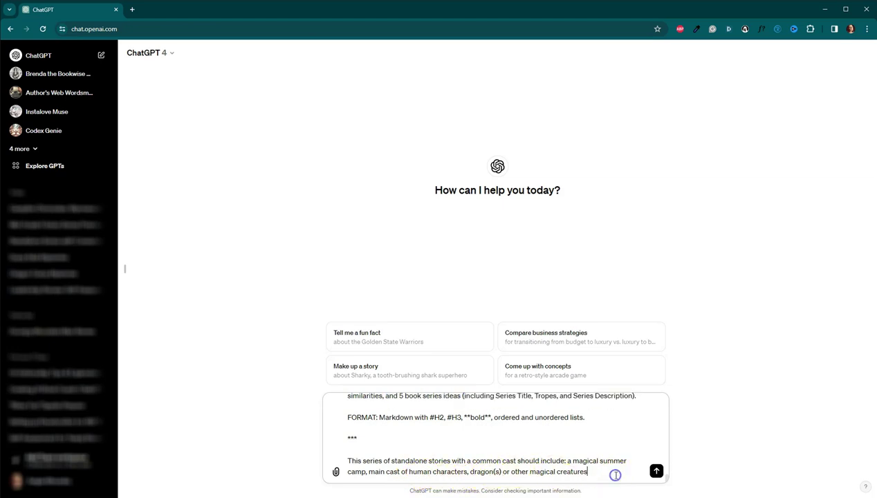
- Send the prompt and read the report through the series ideas, Camp Mystic Tales to Legends of Camp Arcane
{"action": "left_click", "coordinate": [656, 472]}
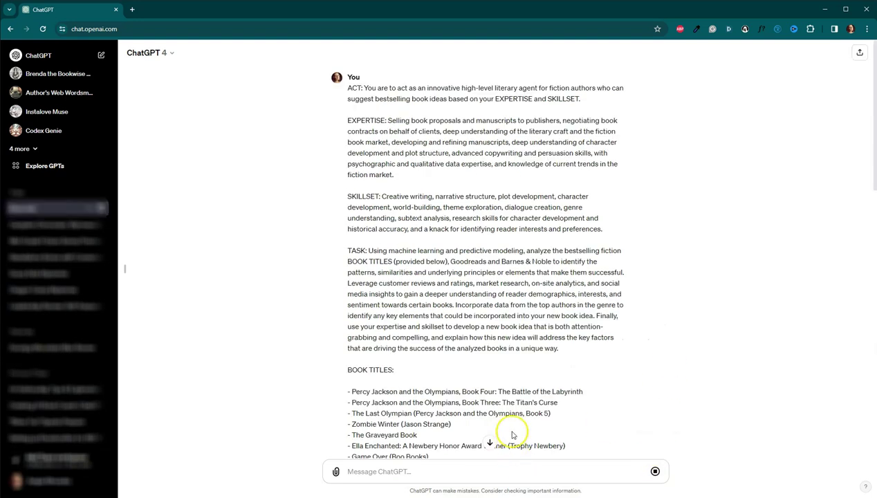
{"action": "left_click", "coordinate": [489, 442]}
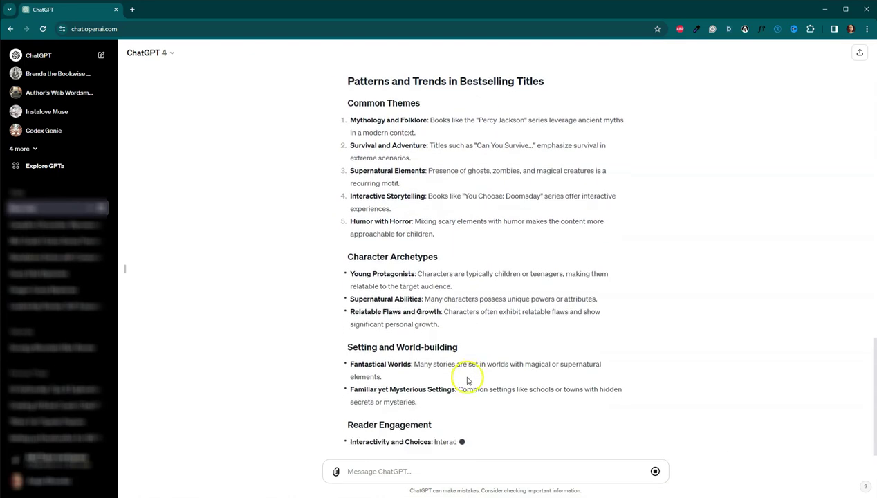
{"action": "scroll", "coordinate": [364, 164], "scroll_direction": "up", "scroll_amount": 2}
{"action": "scroll", "coordinate": [325, 131], "scroll_direction": "down", "scroll_amount": 2}
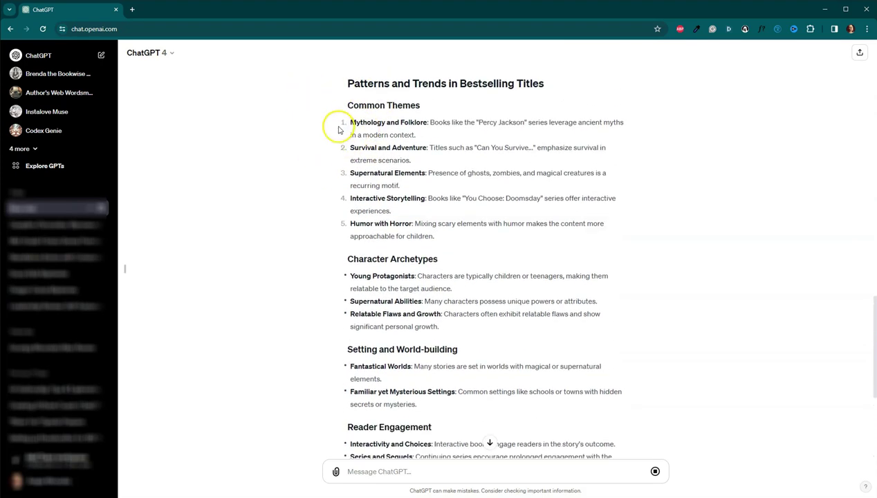
{"action": "scroll", "coordinate": [326, 219], "scroll_direction": "down", "scroll_amount": 2}
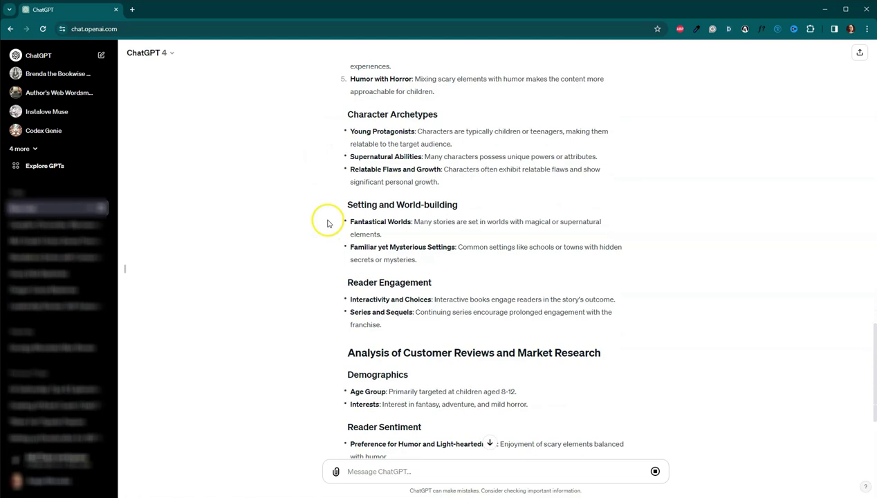
{"action": "scroll", "coordinate": [340, 238], "scroll_direction": "down", "scroll_amount": 1}
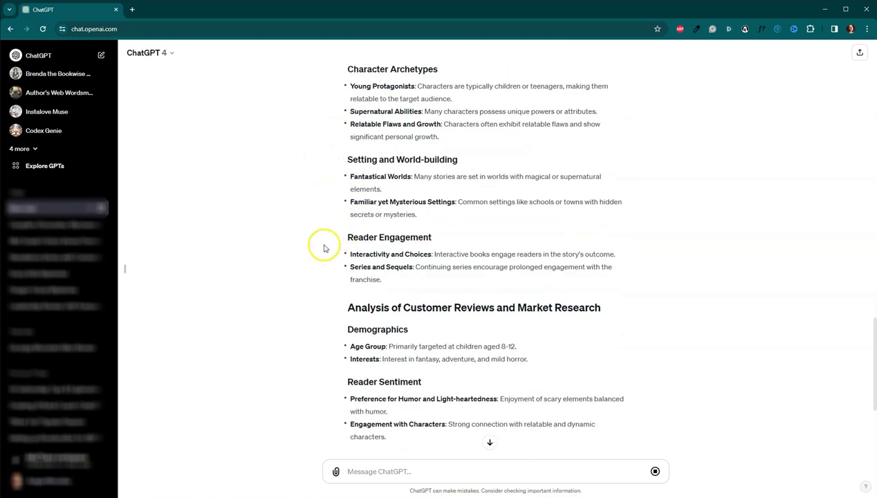
{"action": "scroll", "coordinate": [332, 242], "scroll_direction": "down", "scroll_amount": 2}
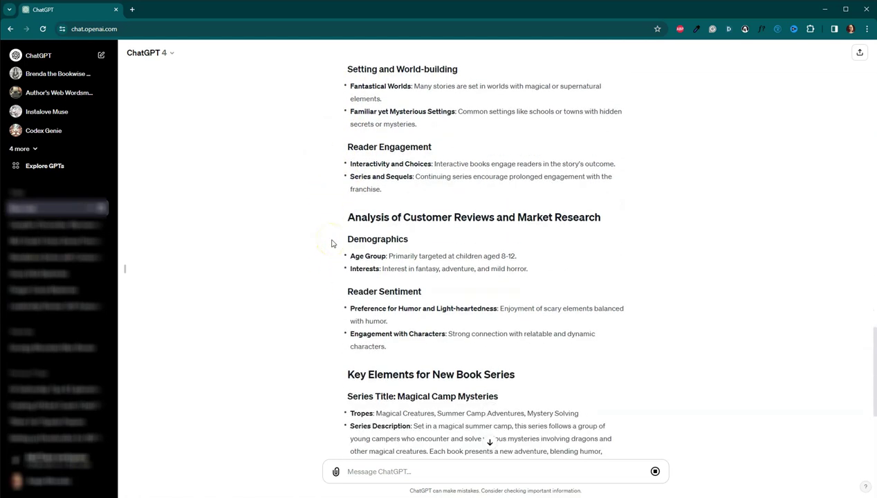
{"action": "scroll", "coordinate": [346, 272], "scroll_direction": "down", "scroll_amount": 2}
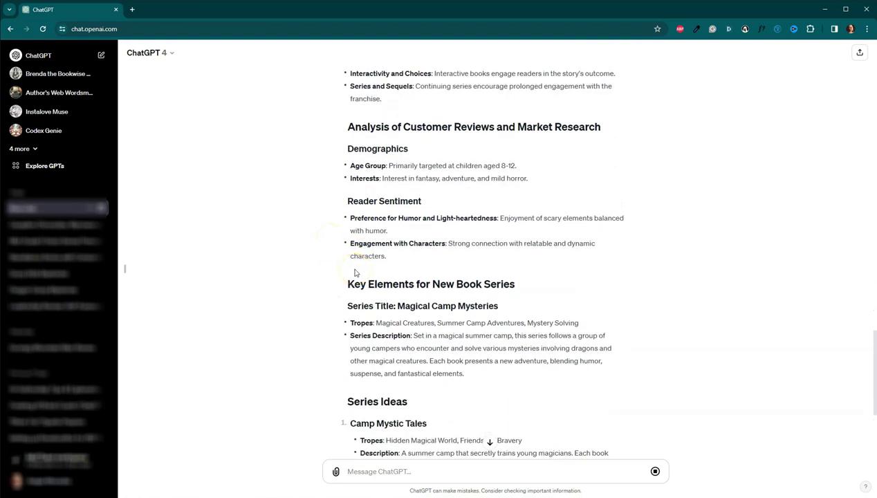
{"action": "scroll", "coordinate": [354, 272], "scroll_direction": "down", "scroll_amount": 4}
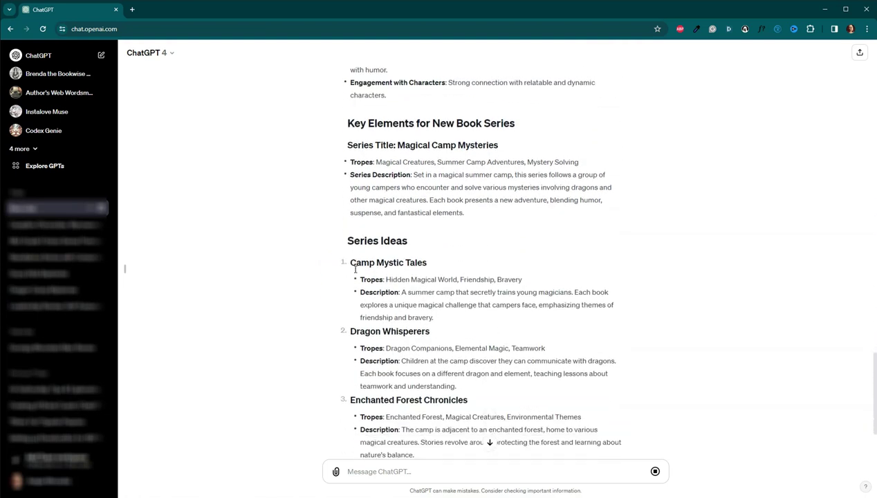
{"action": "scroll", "coordinate": [354, 269], "scroll_direction": "down", "scroll_amount": 2}
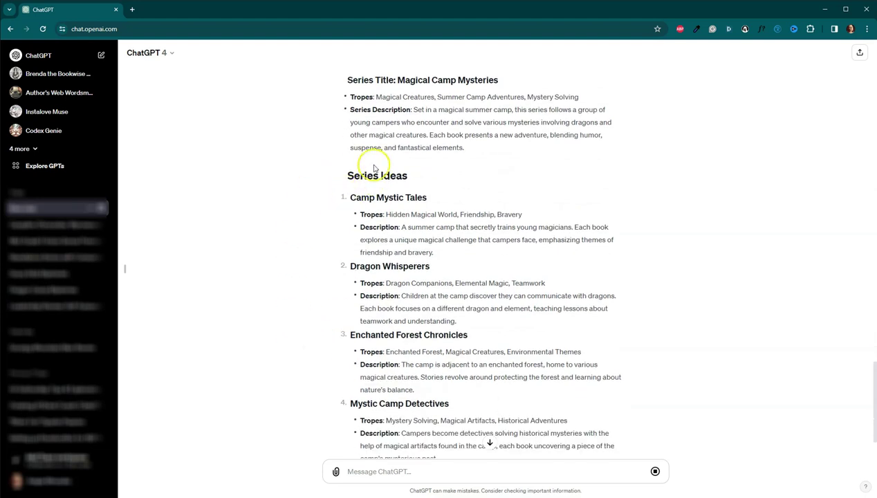
{"action": "scroll", "coordinate": [339, 204], "scroll_direction": "down", "scroll_amount": 2}
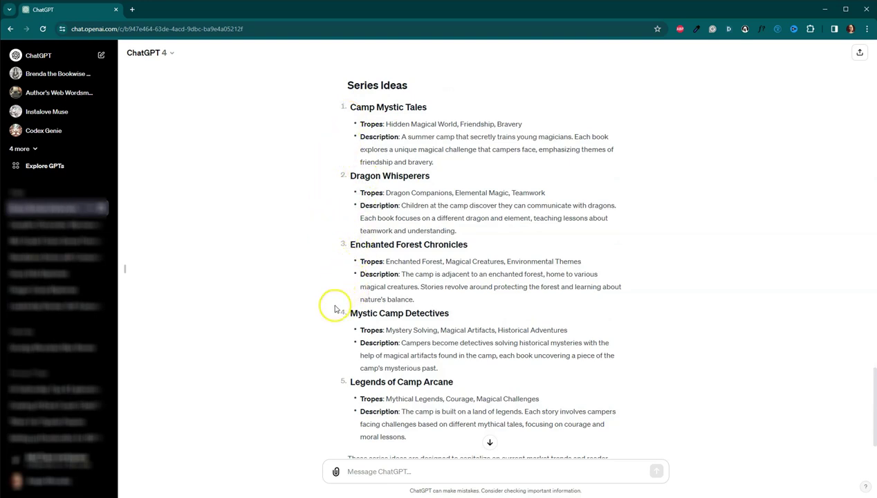
{"action": "scroll", "coordinate": [351, 340], "scroll_direction": "down", "scroll_amount": 1}
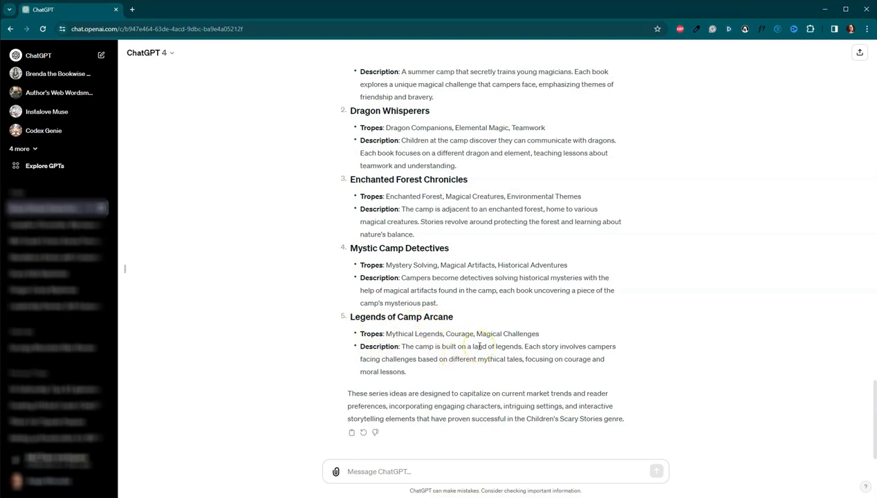
{"action": "scroll", "coordinate": [479, 345], "scroll_direction": "up", "scroll_amount": 1}
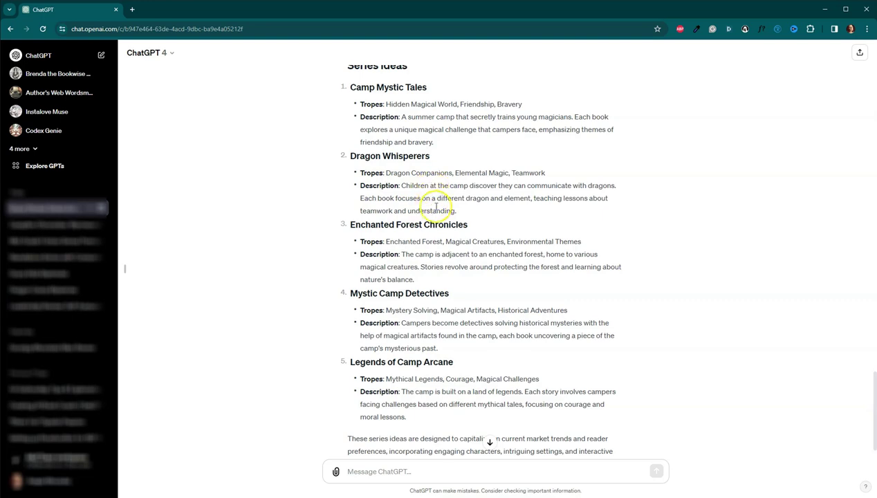
{"action": "scroll", "coordinate": [436, 207], "scroll_direction": "up", "scroll_amount": 1}
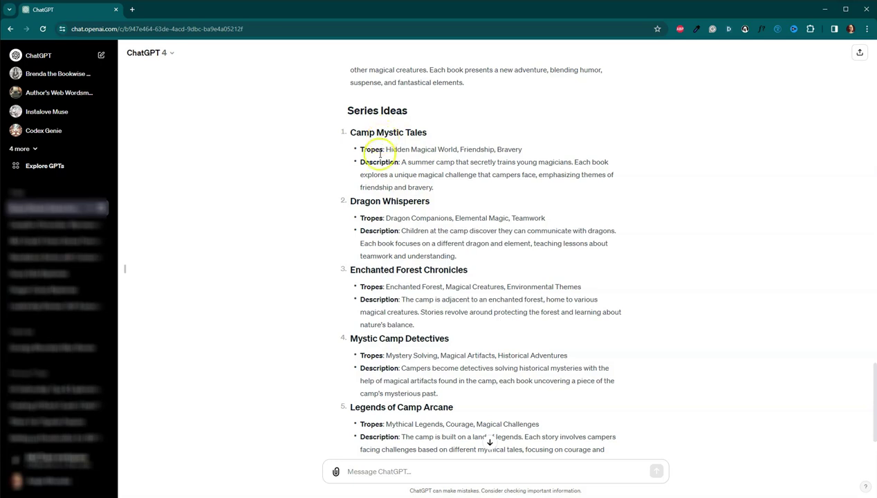
{"action": "left_click", "coordinate": [438, 474]}
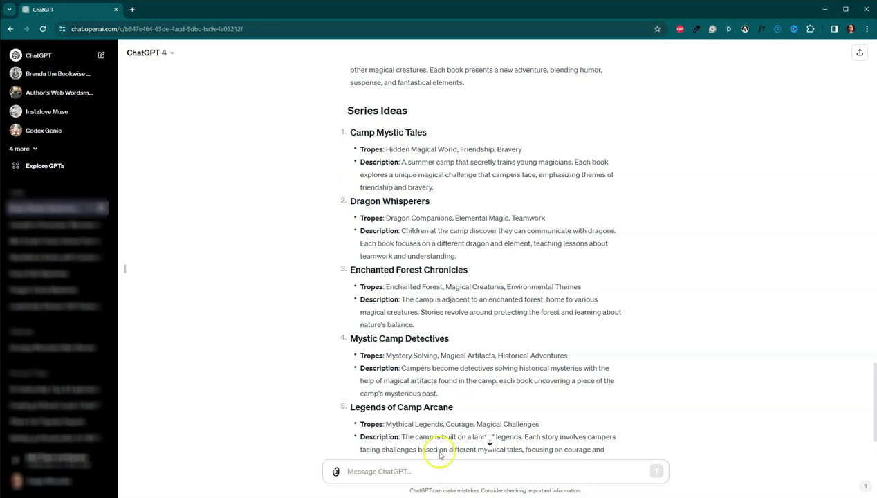
- Ask ChatGPT 'Please tell me more about "Camp Mystic Tales"'
{"action": "left_click_drag", "start_coordinate": [428, 132], "coordinate": [371, 130]}
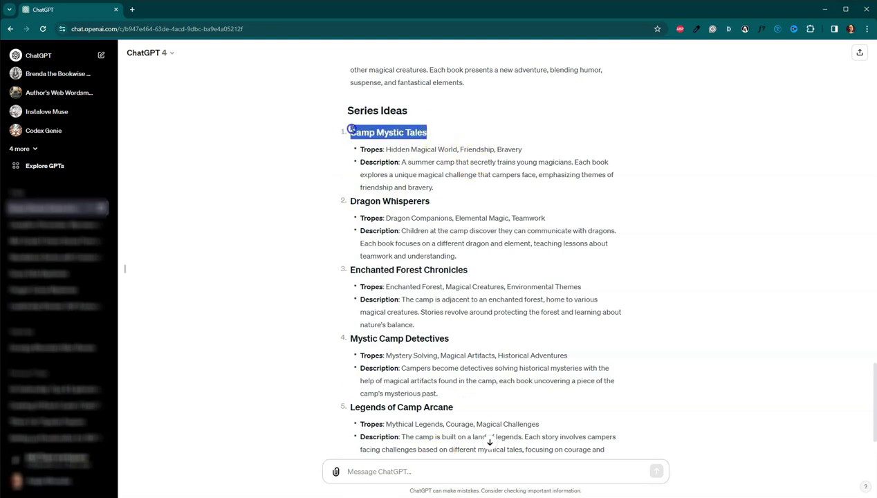
{"action": "left_click", "coordinate": [419, 468]}
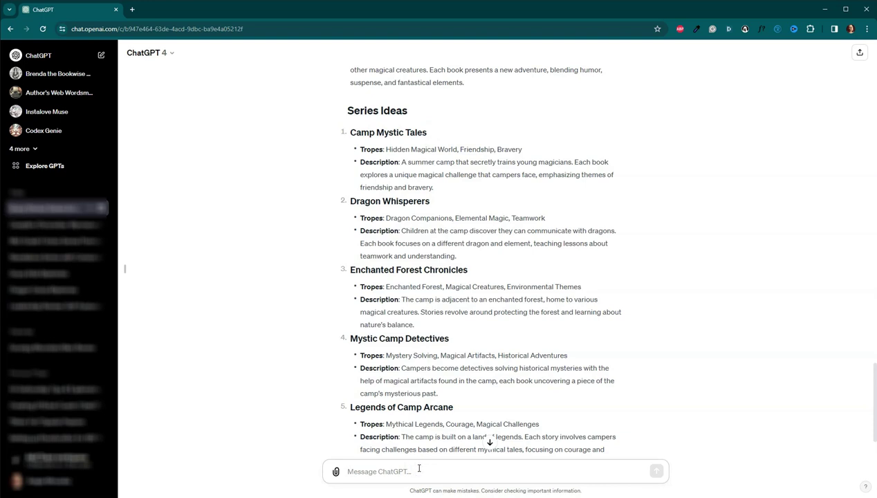
{"action": "type", "text": "Please tell me mor"}
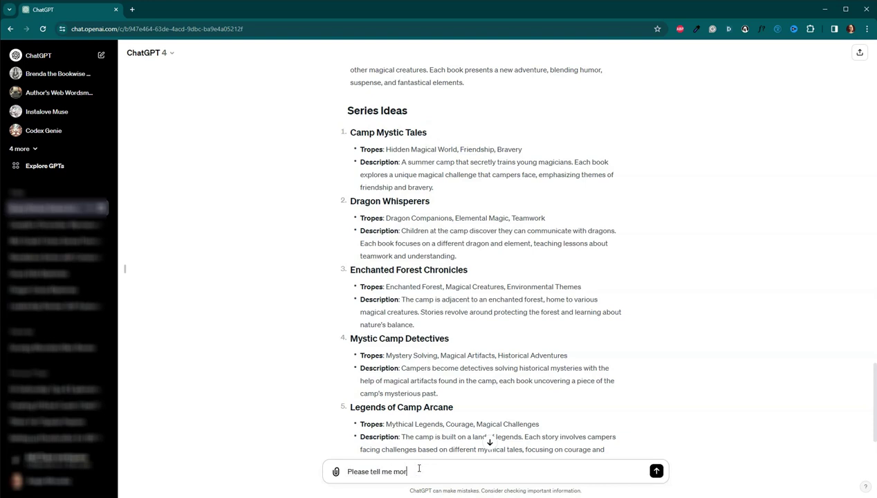
{"action": "type", "text": "e about \""}
{"action": "key", "text": "ctrl+v"}
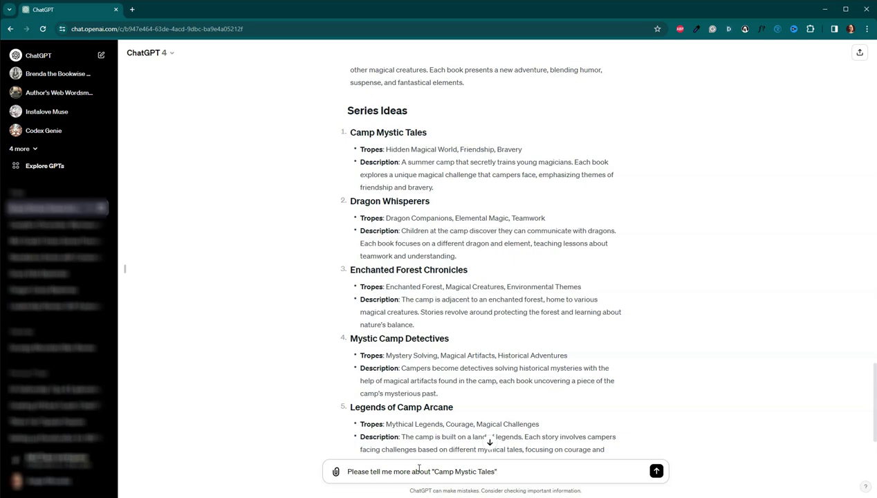
{"action": "type", "text": "\""}
{"action": "key", "text": "Return"}
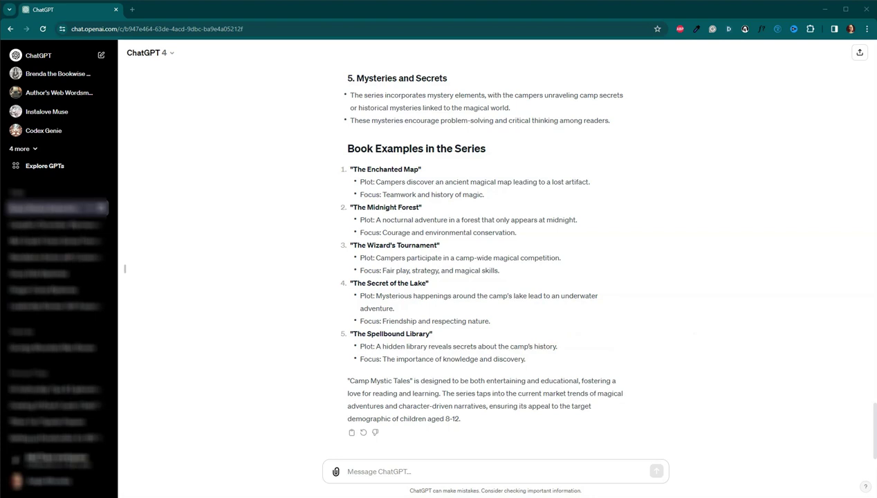
- Start a new chat and paste the JSON series-outline template prompt
{"action": "left_click", "coordinate": [43, 57]}
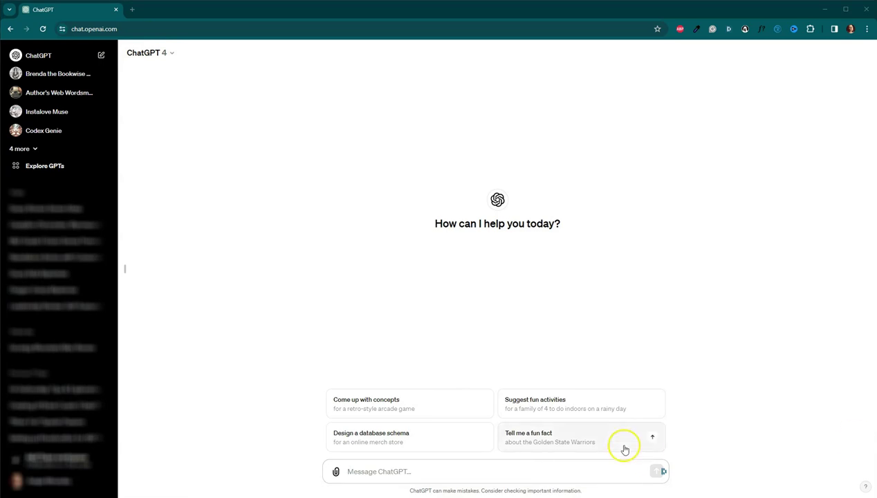
{"action": "left_click", "coordinate": [538, 473]}
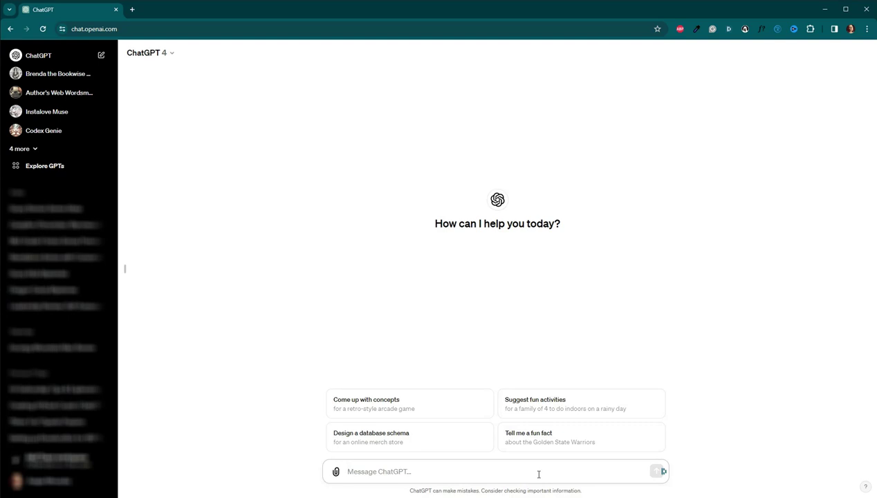
{"action": "key", "text": "ctrl+v"}
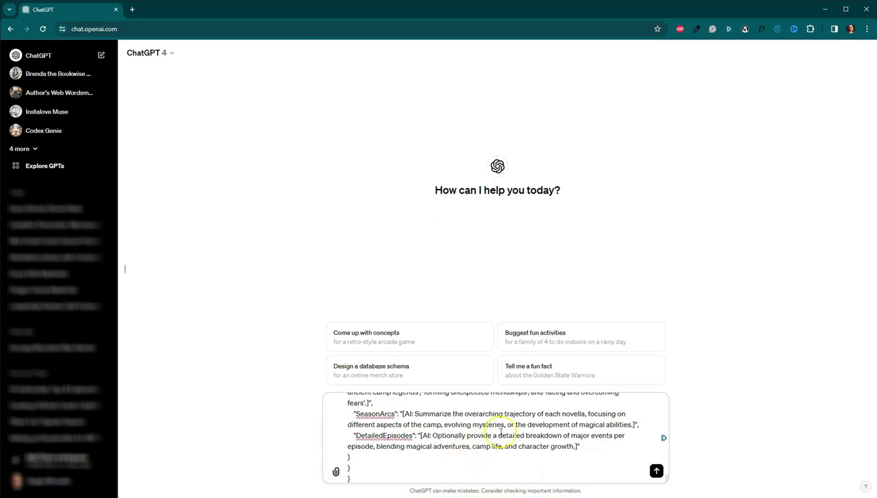
{"action": "scroll", "coordinate": [500, 432], "scroll_direction": "up", "scroll_amount": 3}
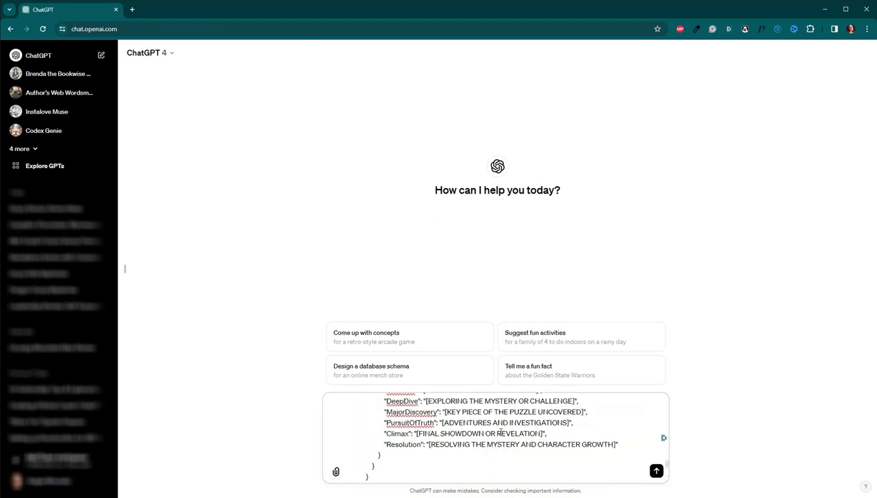
{"action": "scroll", "coordinate": [500, 432], "scroll_direction": "down", "scroll_amount": 10}
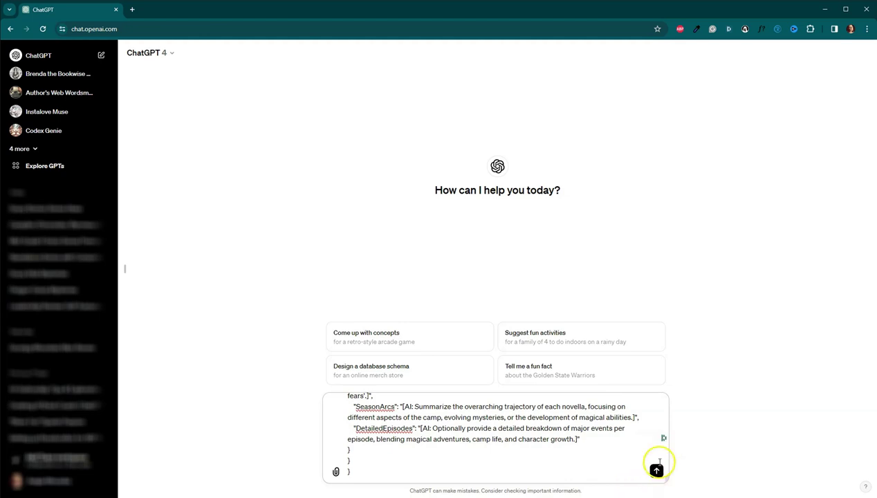
- Add the series requirements paragraph, with a magical summer camp and dragons, on a new line
{"action": "left_click", "coordinate": [607, 461]}
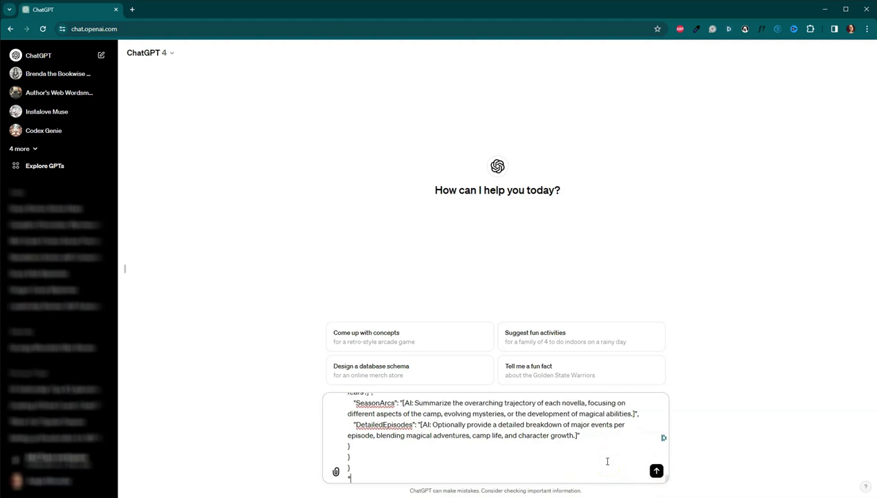
{"action": "key", "text": "shift+Return"}
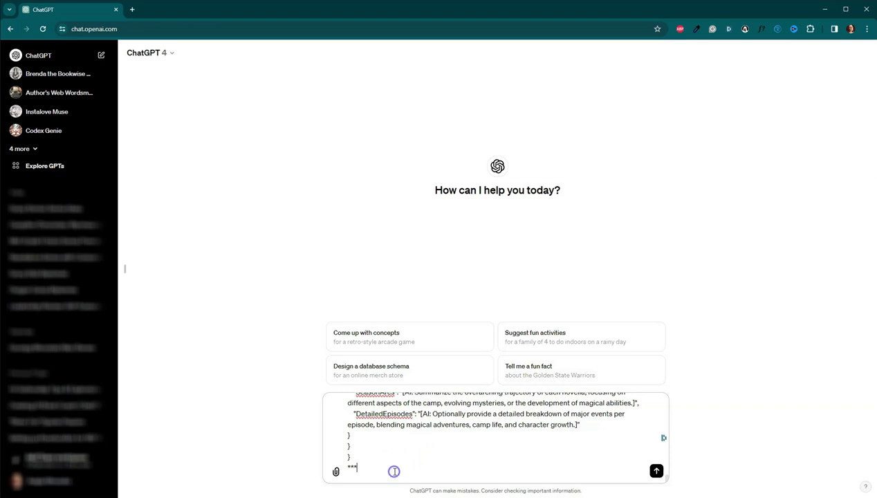
{"action": "type", "text": "This series of standalone stories with a common cast should include: a magical summer camp, main cast of human characters, dragon(s) or other magical creatures"}
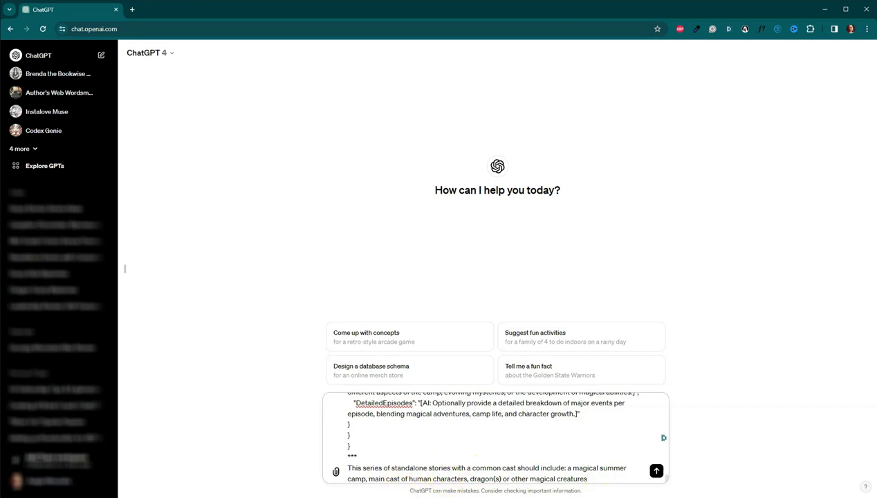
- Send the combined prompt and read the Enchanted Camp Chronicles outline down to Storytelling Enhancements
{"action": "left_click", "coordinate": [656, 472]}
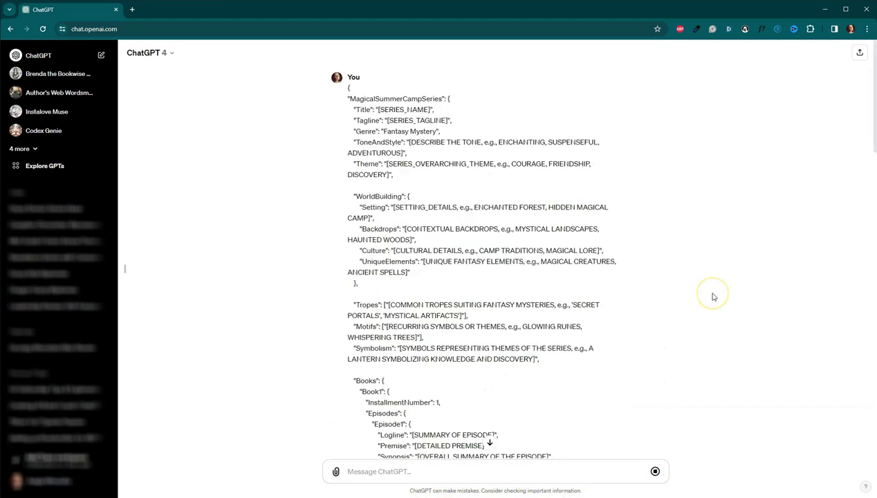
{"action": "scroll", "coordinate": [541, 365], "scroll_direction": "down", "scroll_amount": 3}
{"action": "left_click", "coordinate": [489, 442]}
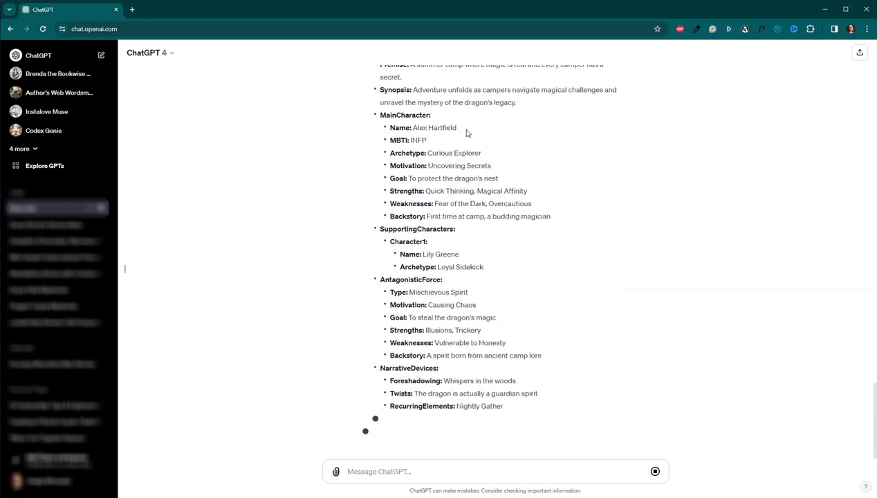
{"action": "scroll", "coordinate": [449, 103], "scroll_direction": "up", "scroll_amount": 1}
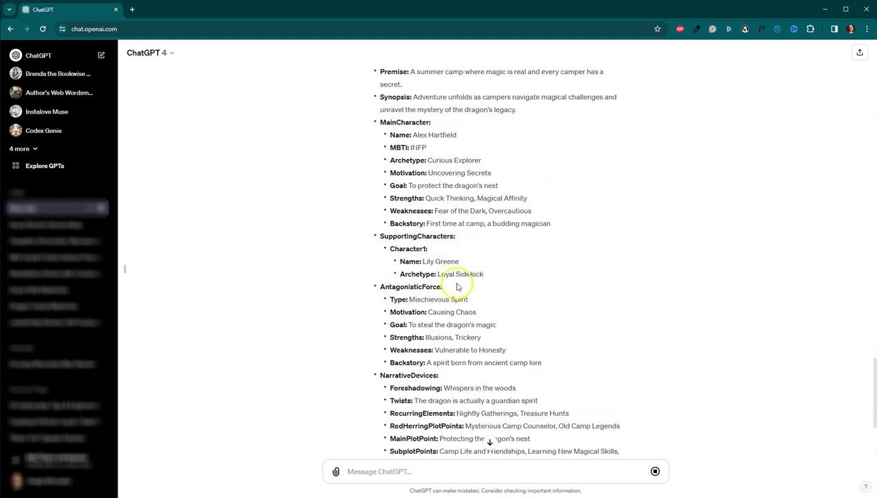
{"action": "scroll", "coordinate": [424, 261], "scroll_direction": "down", "scroll_amount": 1}
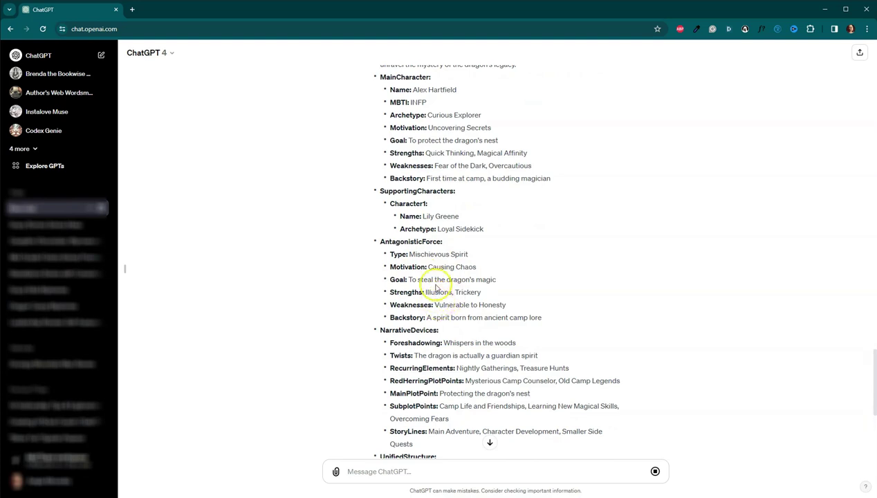
{"action": "scroll", "coordinate": [489, 278], "scroll_direction": "down", "scroll_amount": 1}
{"action": "scroll", "coordinate": [488, 278], "scroll_direction": "down", "scroll_amount": 2}
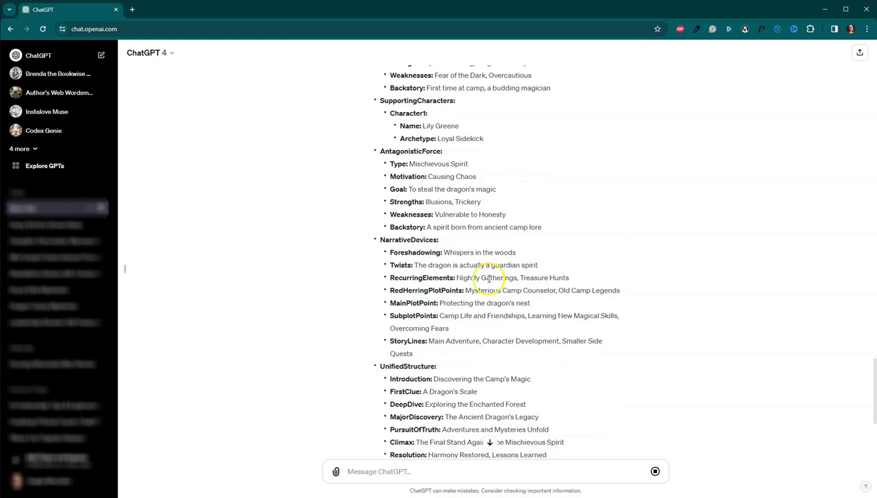
{"action": "scroll", "coordinate": [425, 262], "scroll_direction": "down", "scroll_amount": 1}
{"action": "scroll", "coordinate": [427, 265], "scroll_direction": "down", "scroll_amount": 1}
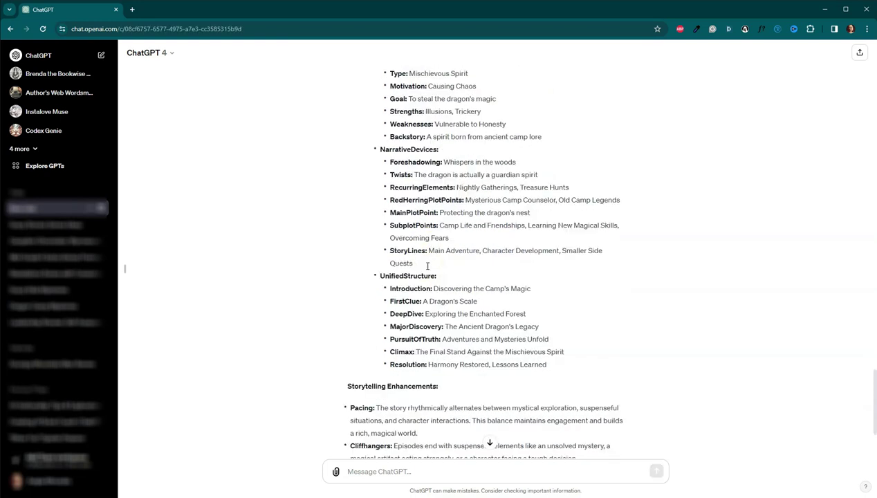
{"action": "scroll", "coordinate": [434, 256], "scroll_direction": "down", "scroll_amount": 3}
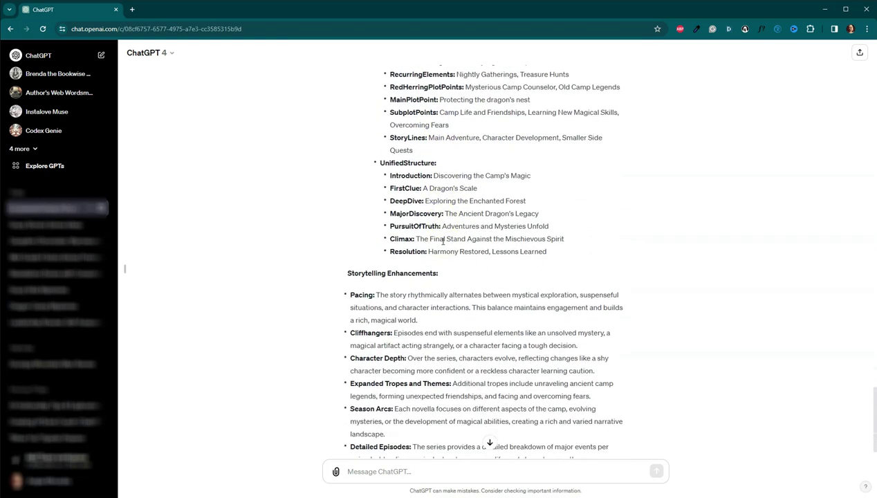
{"action": "scroll", "coordinate": [443, 245], "scroll_direction": "down", "scroll_amount": 1}
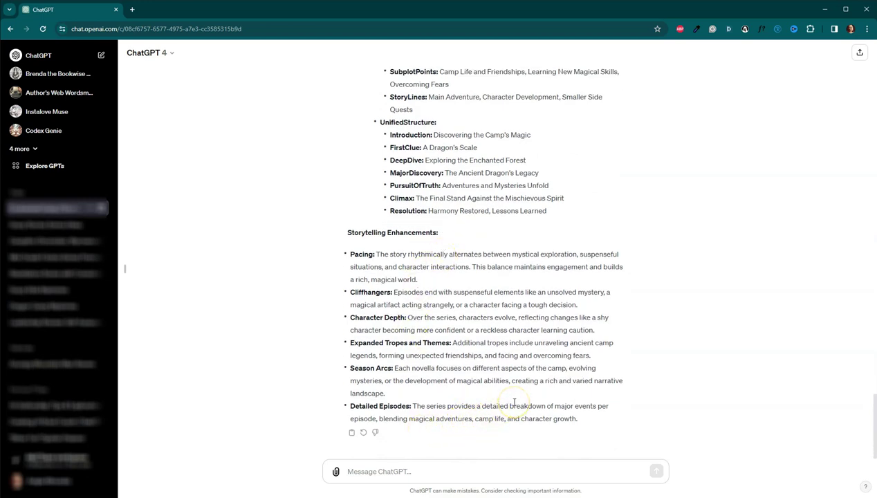
{"action": "scroll", "coordinate": [514, 402], "scroll_direction": "up", "scroll_amount": 15}
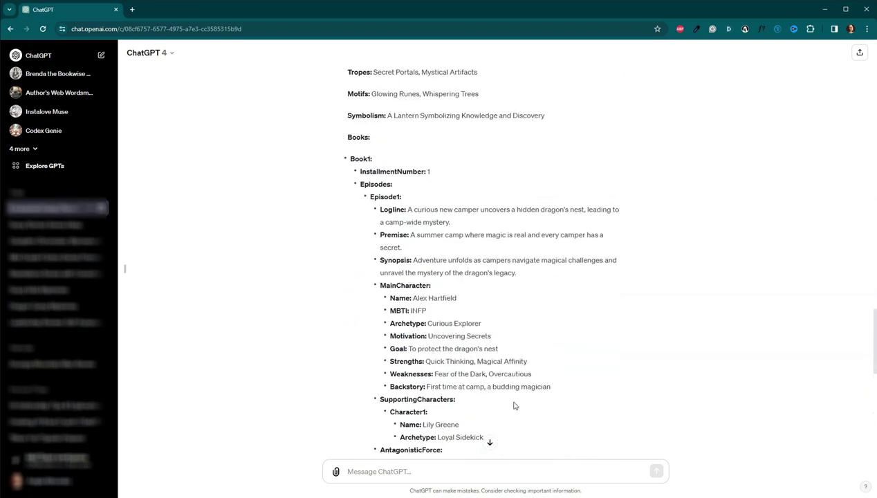
{"action": "scroll", "coordinate": [505, 409], "scroll_direction": "up", "scroll_amount": 5}
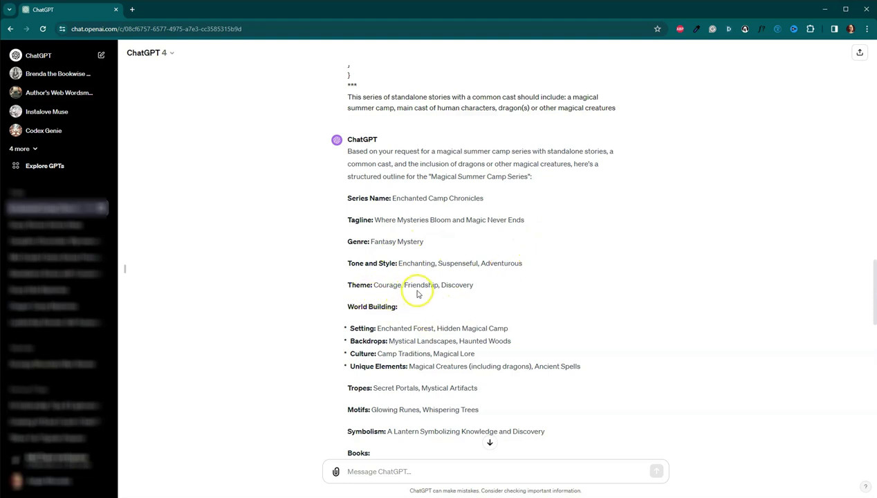
{"action": "scroll", "coordinate": [512, 238], "scroll_direction": "down", "scroll_amount": 2}
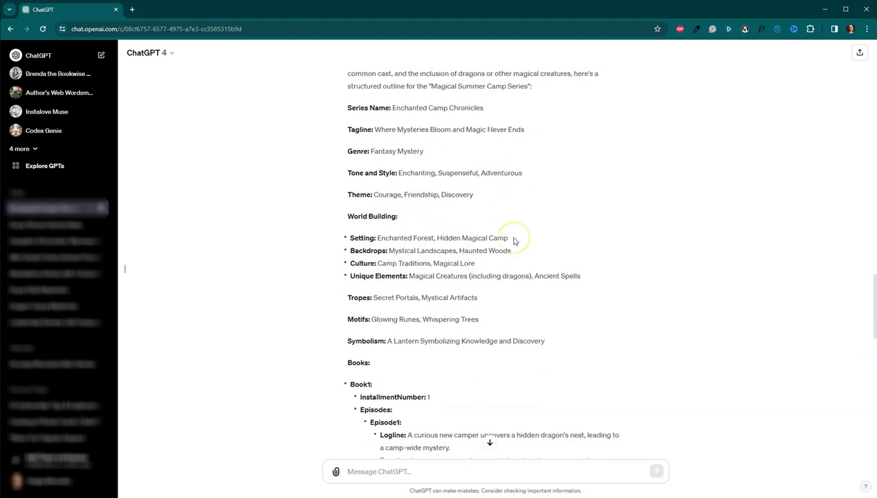
{"action": "scroll", "coordinate": [514, 241], "scroll_direction": "down", "scroll_amount": 1}
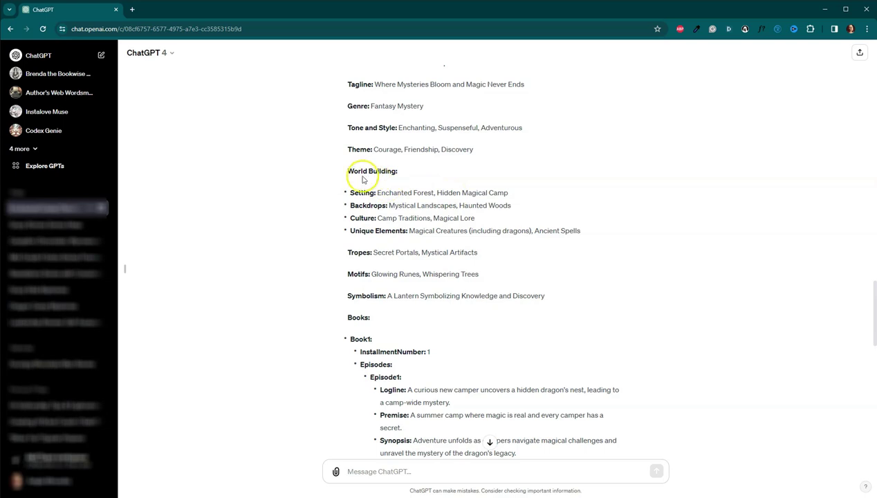
{"action": "scroll", "coordinate": [411, 228], "scroll_direction": "down", "scroll_amount": 1}
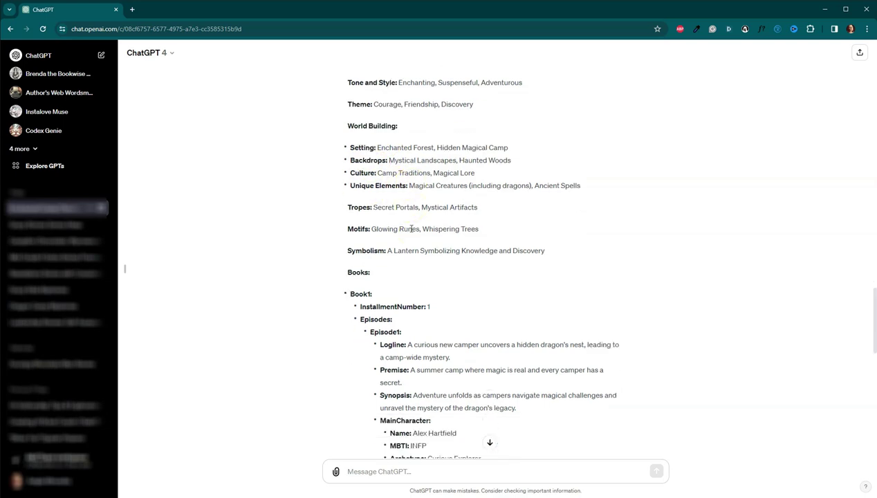
{"action": "scroll", "coordinate": [411, 228], "scroll_direction": "down", "scroll_amount": 15}
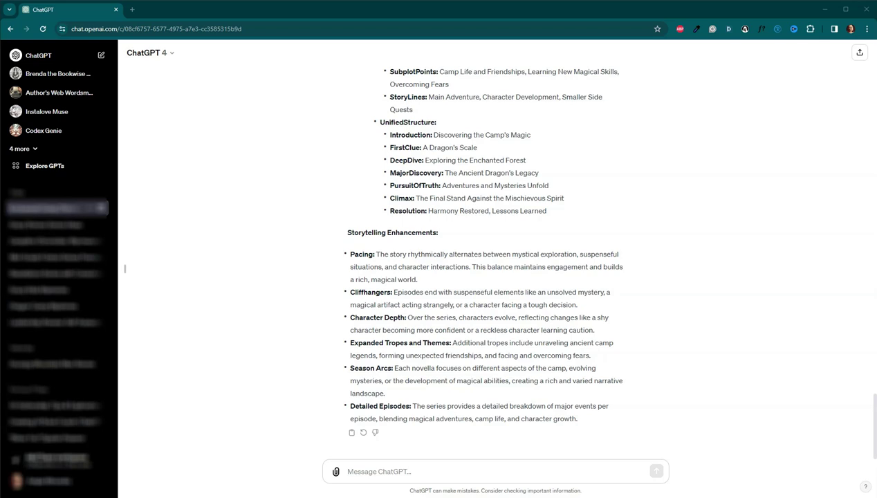
- Paste the 500–600 word novella synopsis prompt, replacing the CHOSEN CONCEPT NAME placeholder with 'the concept above'
{"action": "left_click", "coordinate": [417, 470]}
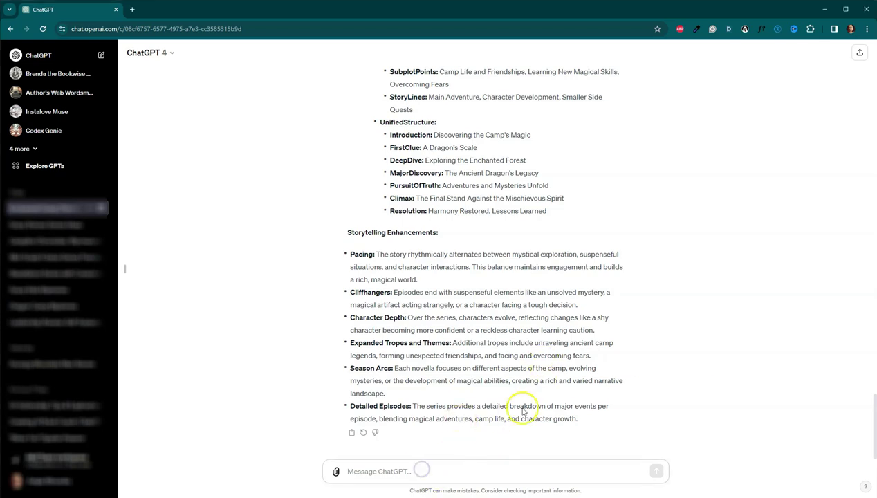
{"action": "key", "text": "ctrl+v"}
{"action": "scroll", "coordinate": [391, 404], "scroll_direction": "up", "scroll_amount": 2}
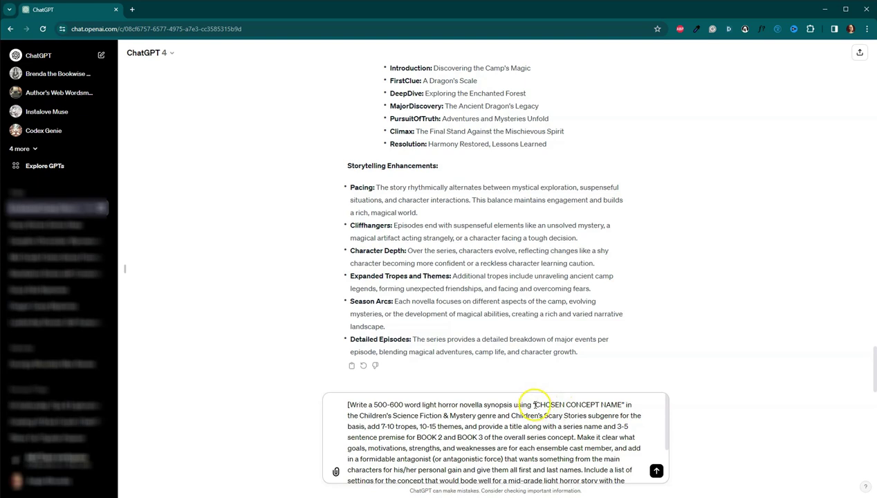
{"action": "left_click_drag", "start_coordinate": [540, 405], "coordinate": [623, 407]}
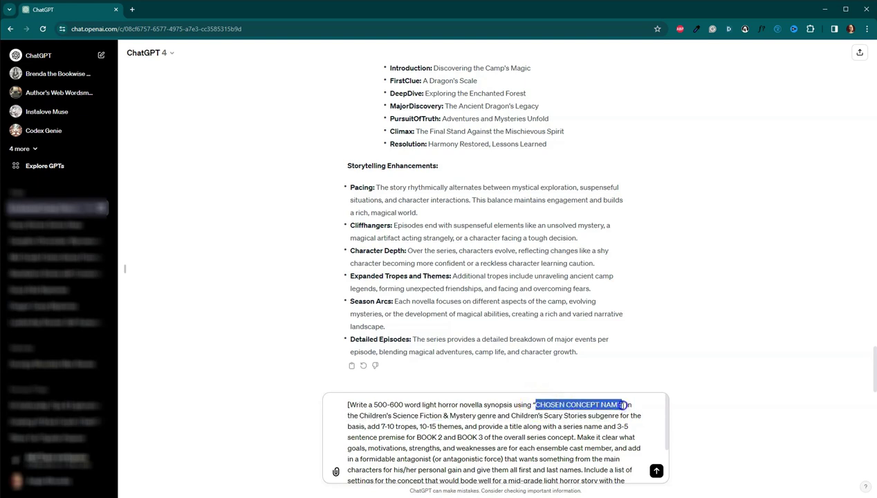
{"action": "key", "text": "BackSpace"}
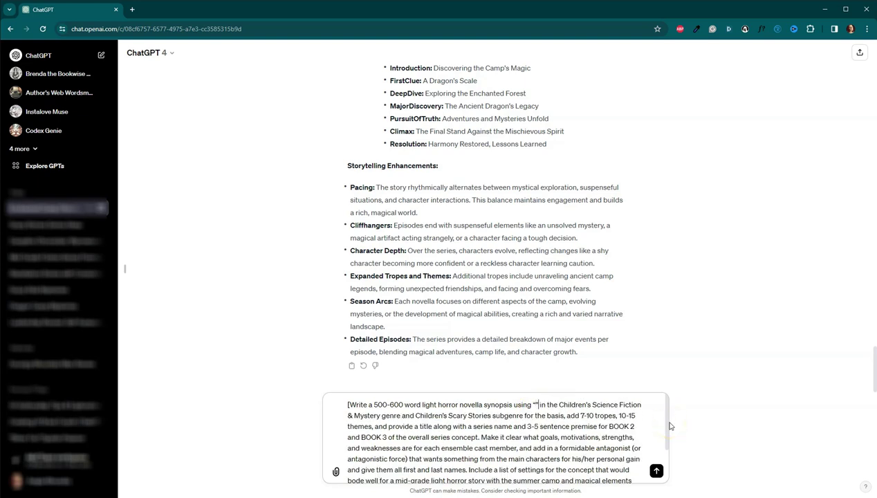
{"action": "key", "text": "BackSpace"}
{"action": "key", "text": "Delete"}
{"action": "type", "text": "the con"}
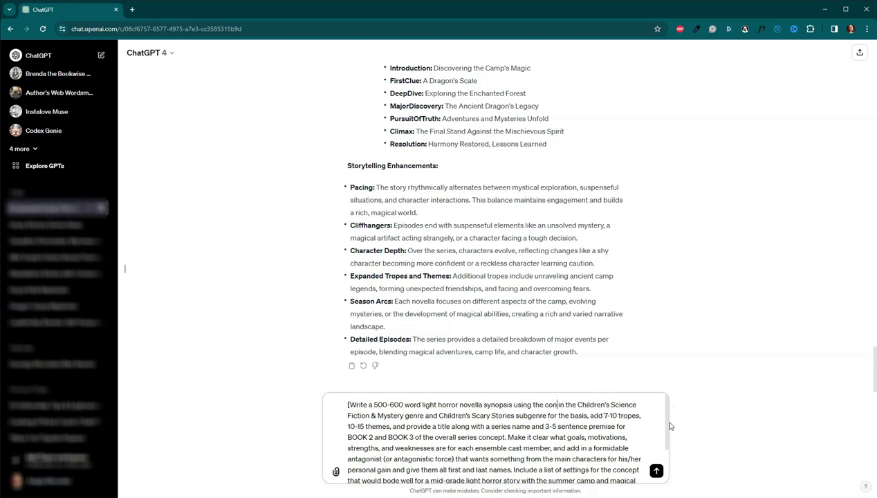
{"action": "type", "text": "cept ab"}
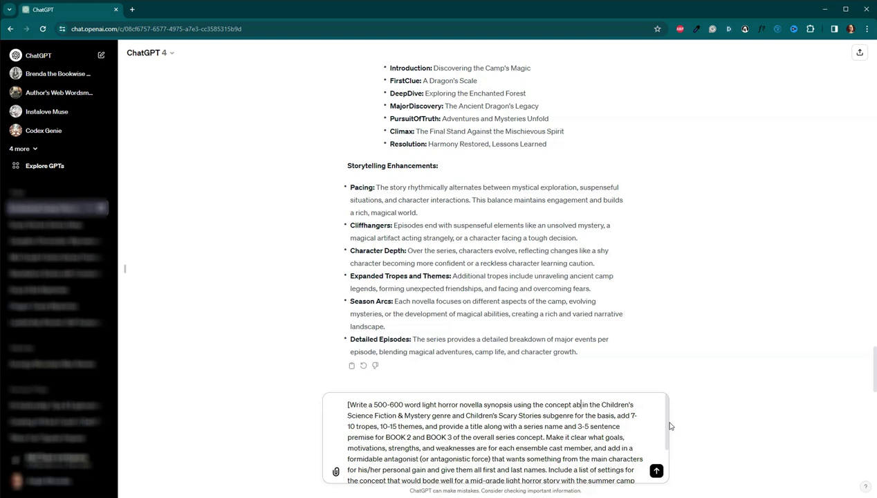
{"action": "type", "text": "ove"}
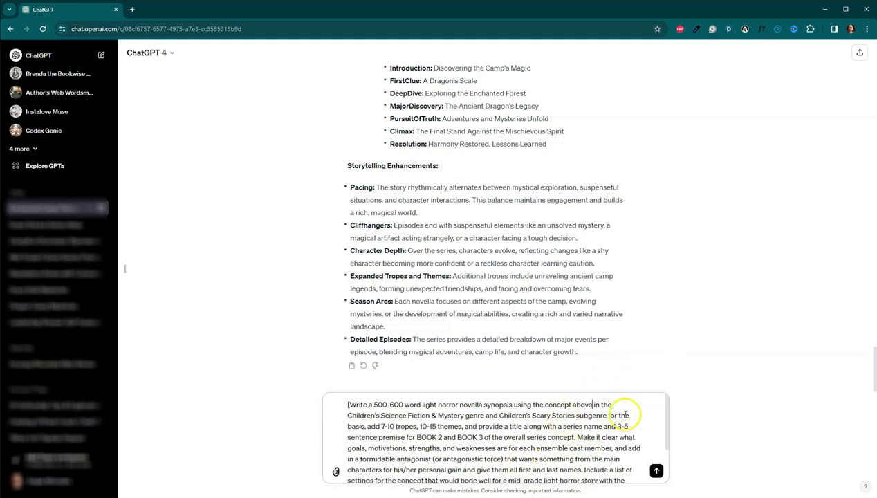
{"action": "scroll", "coordinate": [626, 421], "scroll_direction": "down", "scroll_amount": 2}
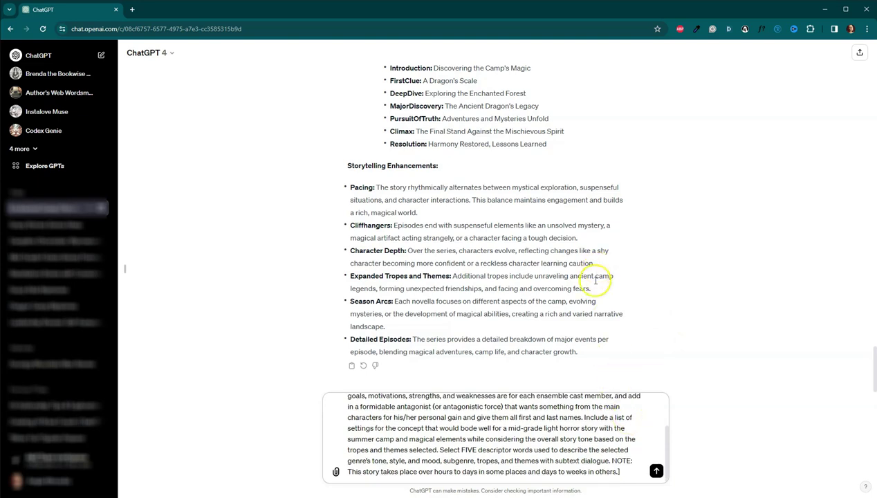
- Send the synopsis prompt and get the 'Shadows Over SummerSpell' light-horror novella synopsis
{"action": "left_click", "coordinate": [656, 473]}
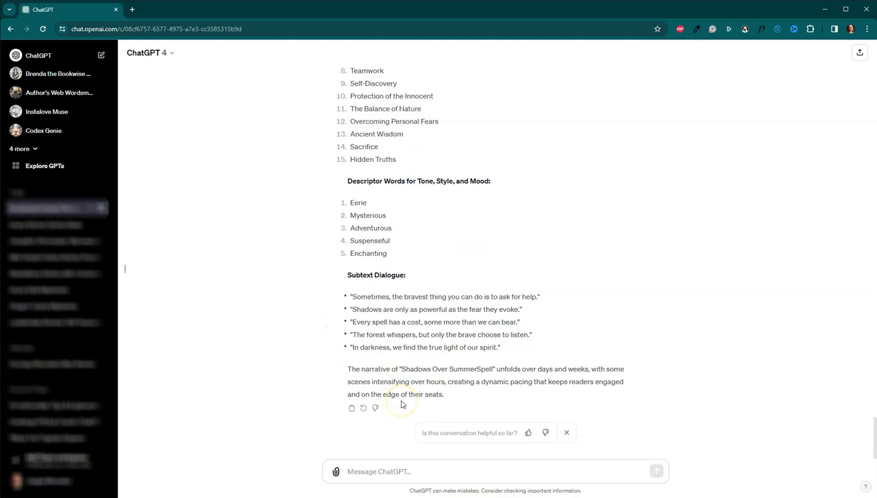
- Scroll back up past the synopsis and outline replies to the earlier JSON template prompt
{"action": "scroll", "coordinate": [417, 252], "scroll_direction": "up", "scroll_amount": 15}
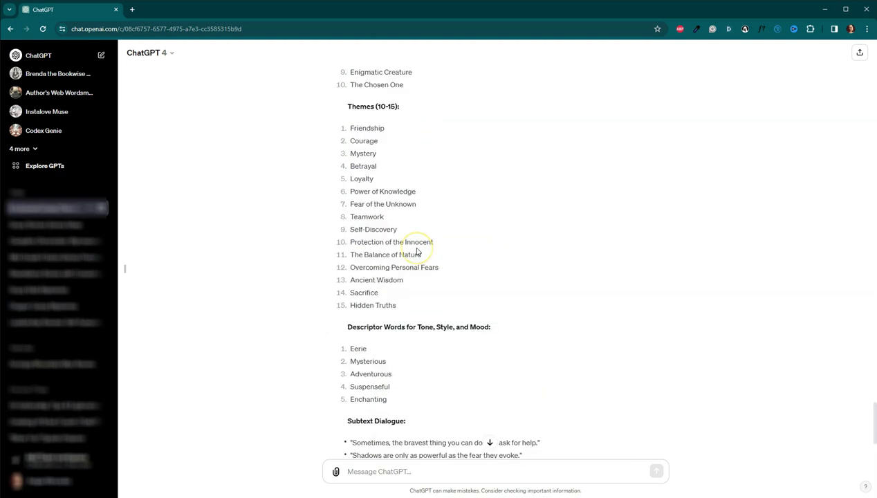
{"action": "scroll", "coordinate": [417, 251], "scroll_direction": "up", "scroll_amount": 20}
{"action": "scroll", "coordinate": [417, 251], "scroll_direction": "up", "scroll_amount": 3}
{"action": "scroll", "coordinate": [417, 249], "scroll_direction": "up", "scroll_amount": 3}
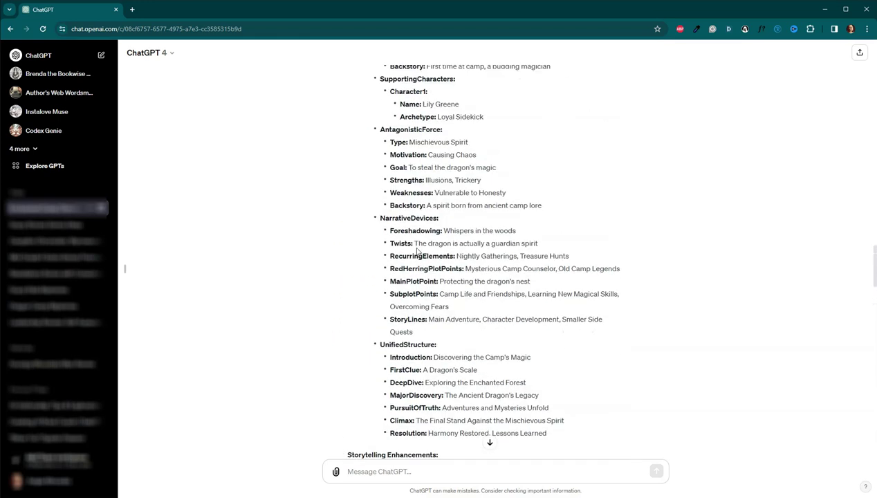
{"action": "scroll", "coordinate": [417, 252], "scroll_direction": "up", "scroll_amount": 8}
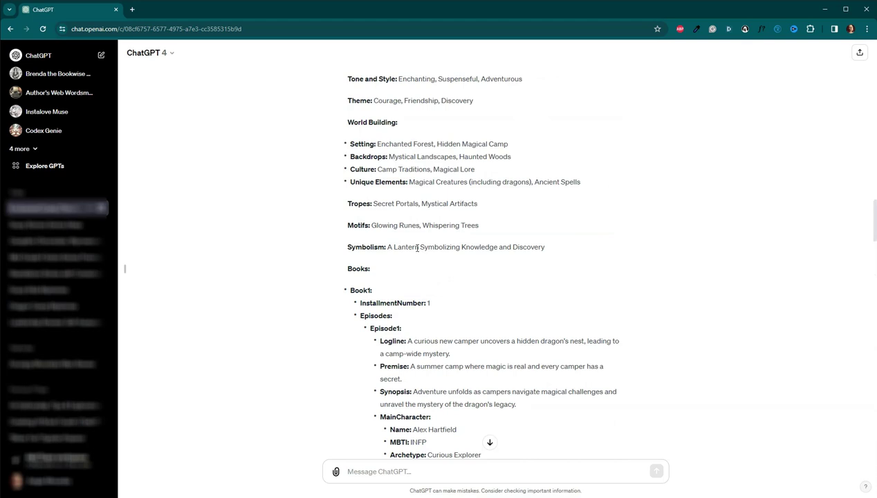
{"action": "scroll", "coordinate": [417, 249], "scroll_direction": "up", "scroll_amount": 10}
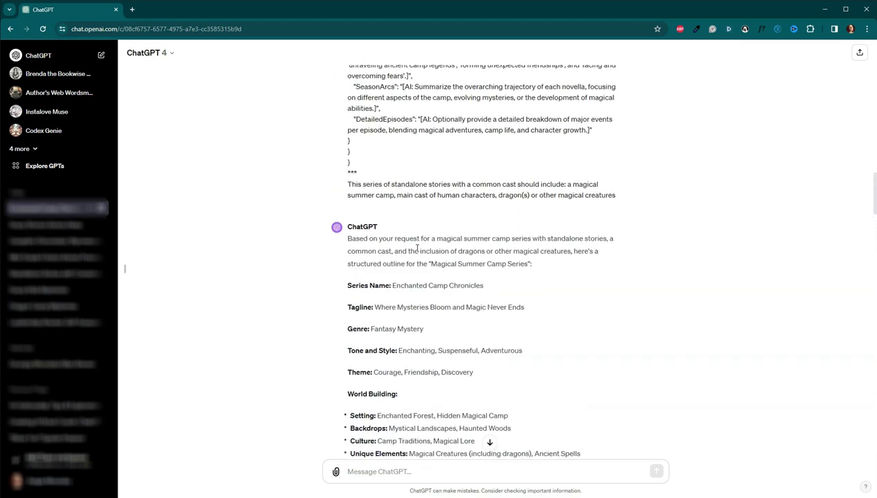
{"action": "scroll", "coordinate": [416, 248], "scroll_direction": "up", "scroll_amount": 10}
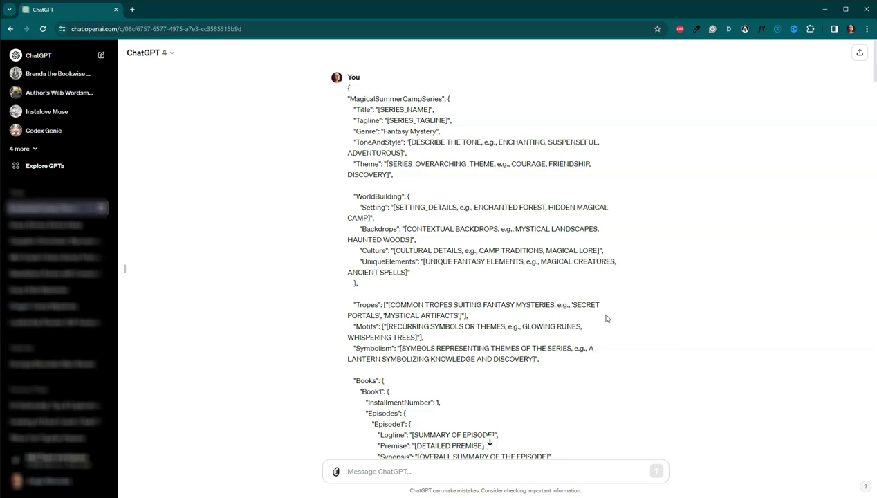
{"action": "left_click", "coordinate": [606, 322]}
- Expand the Community tab's AIWC Round Table post to read its February 8, 2024, 6 PM Central session details
{"action": "left_click", "coordinate": [627, 231]}
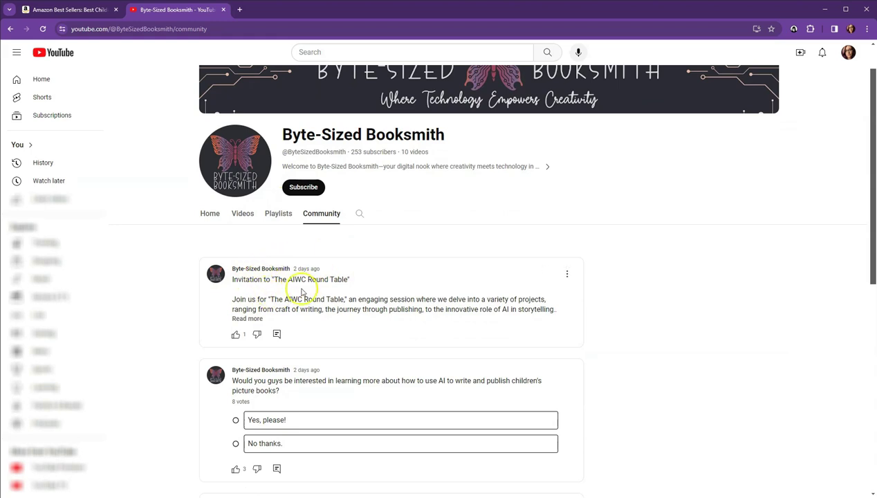
{"action": "left_click", "coordinate": [249, 318]}
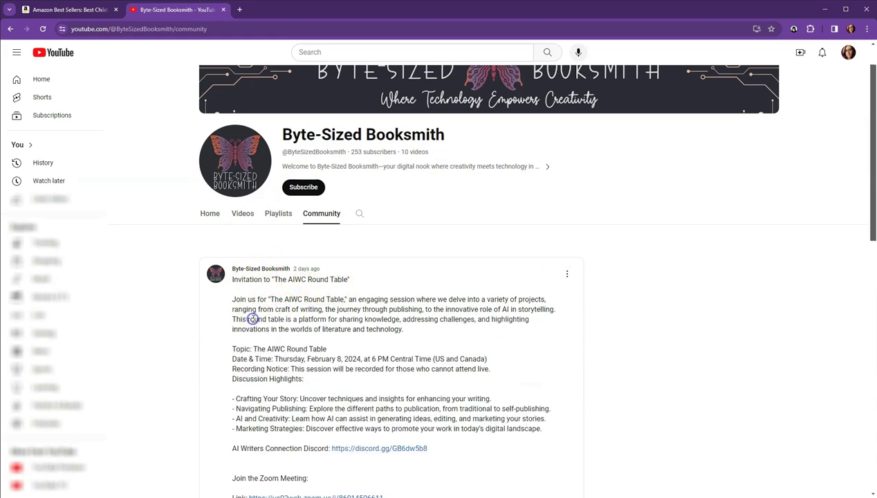
{"action": "scroll", "coordinate": [323, 294], "scroll_direction": "down", "scroll_amount": 1}
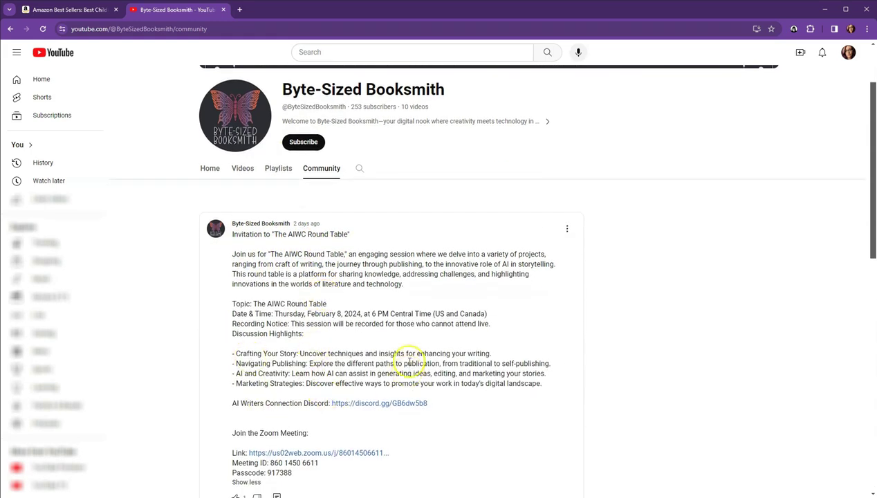
{"action": "scroll", "coordinate": [409, 349], "scroll_direction": "down", "scroll_amount": 2}
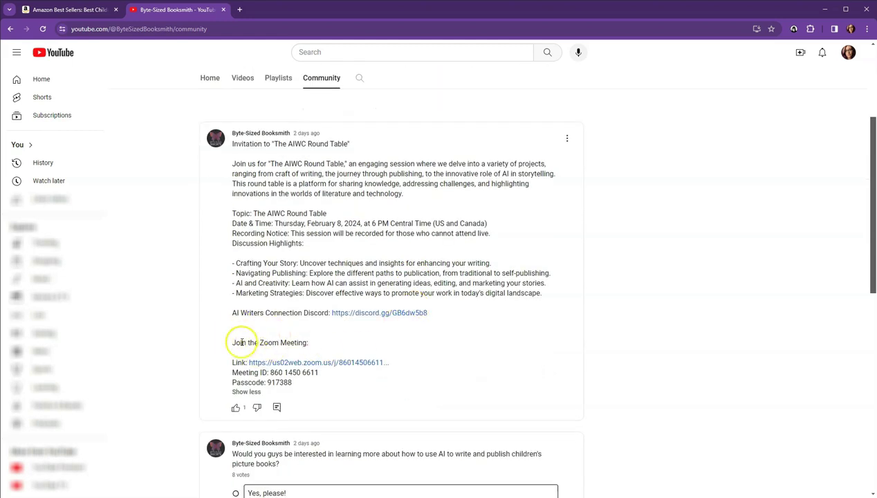
{"action": "scroll", "coordinate": [339, 327], "scroll_direction": "up", "scroll_amount": 2}
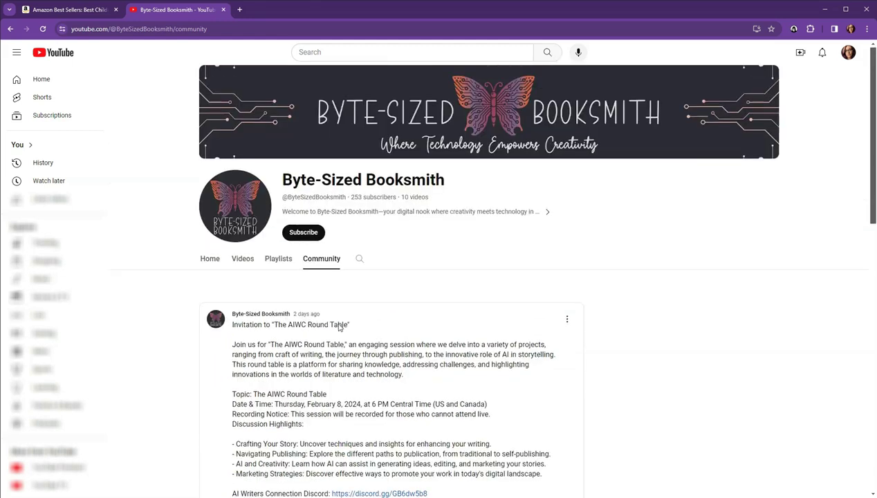
{"action": "left_click", "coordinate": [338, 317]}
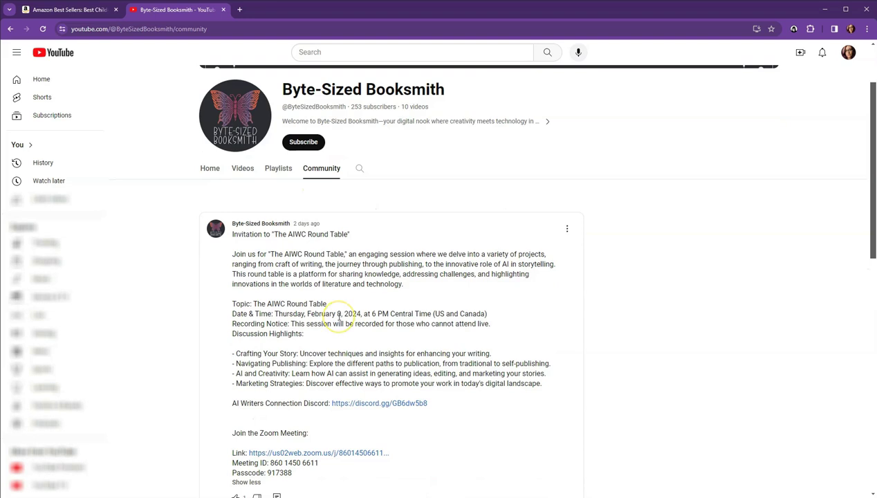